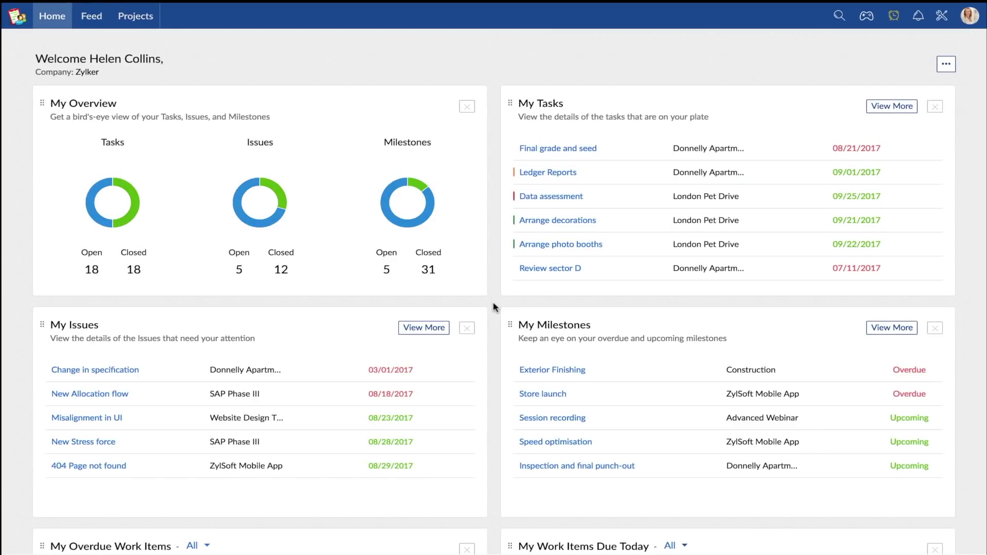
# Go to the Projects list, showing all projects grouped by category
pyautogui.click(137, 17)
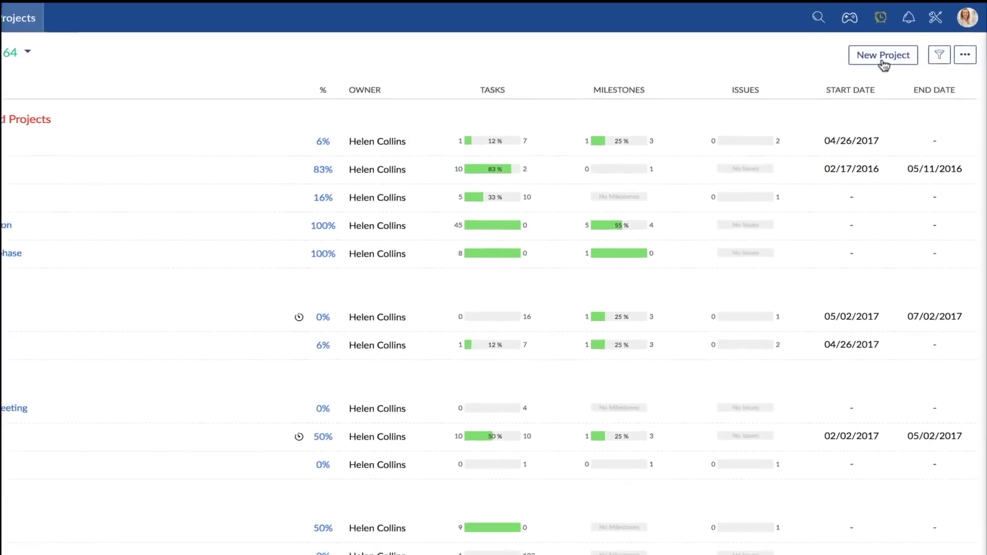
pyautogui.click(883, 56)
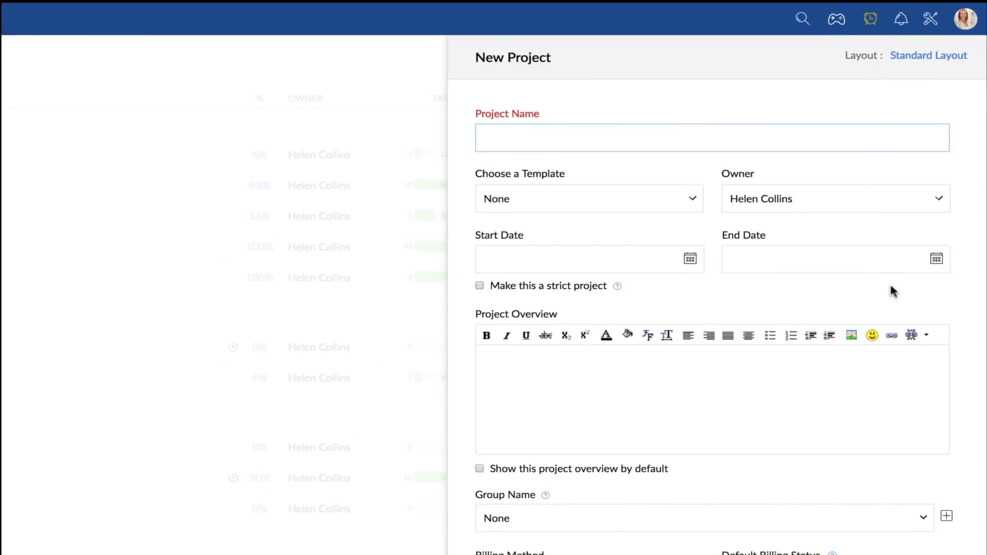
pyautogui.scroll(-1, 893, 289)
pyautogui.scroll(-2, 893, 289)
pyautogui.scroll(-2, 893, 289)
pyautogui.scroll(-2, 893, 262)
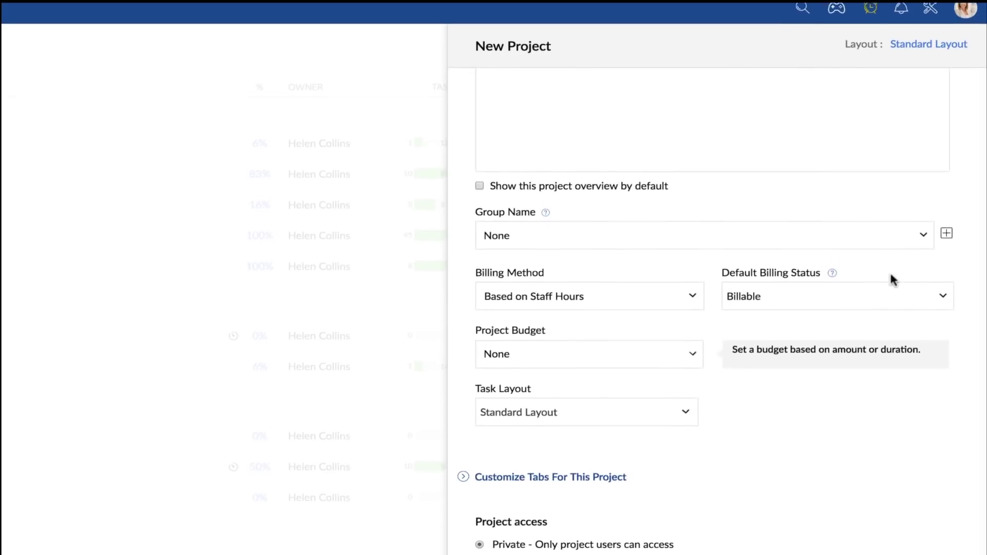
pyautogui.scroll(-2, 893, 232)
pyautogui.scroll(-1, 893, 201)
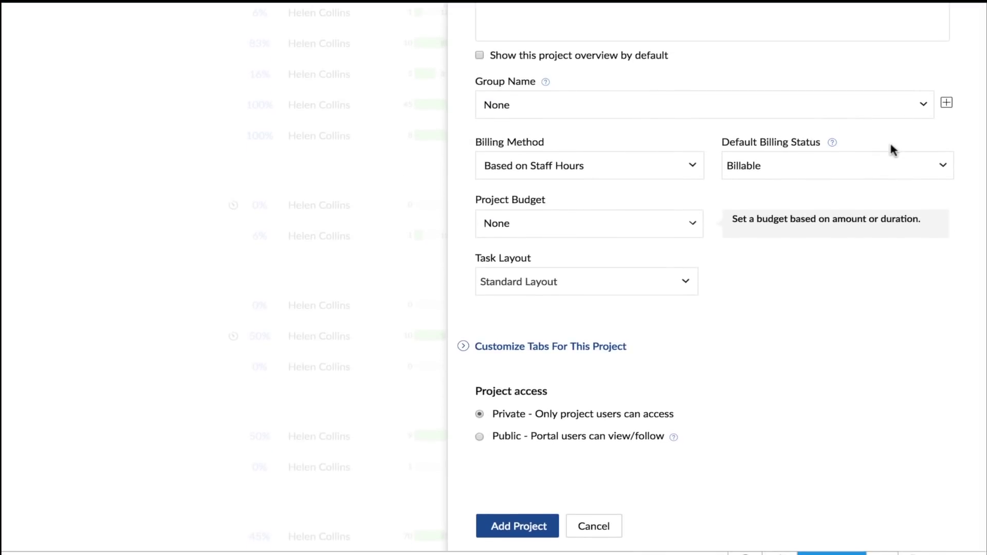
pyautogui.click(594, 526)
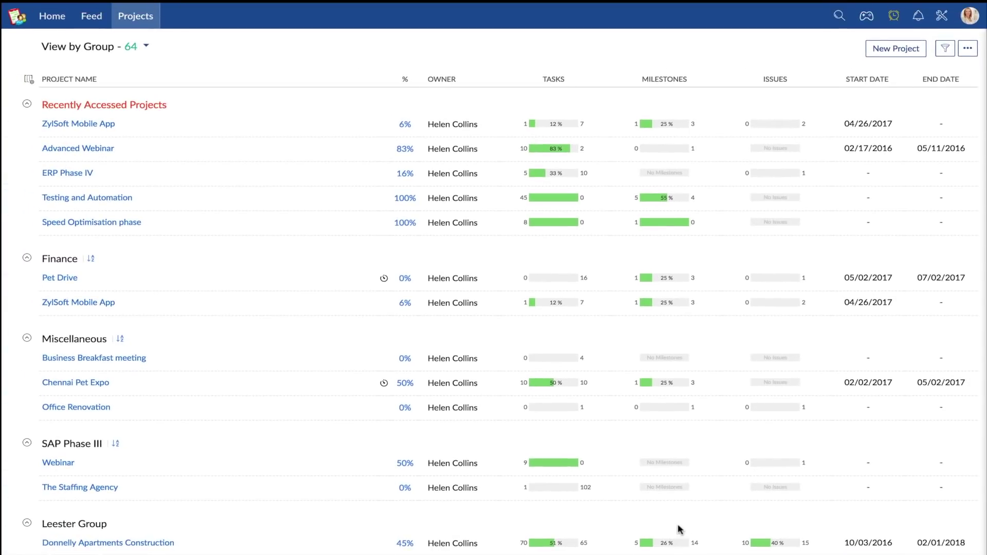
# Reach the Standard project layout editor through Setup > Layouts and Fields
pyautogui.click(941, 16)
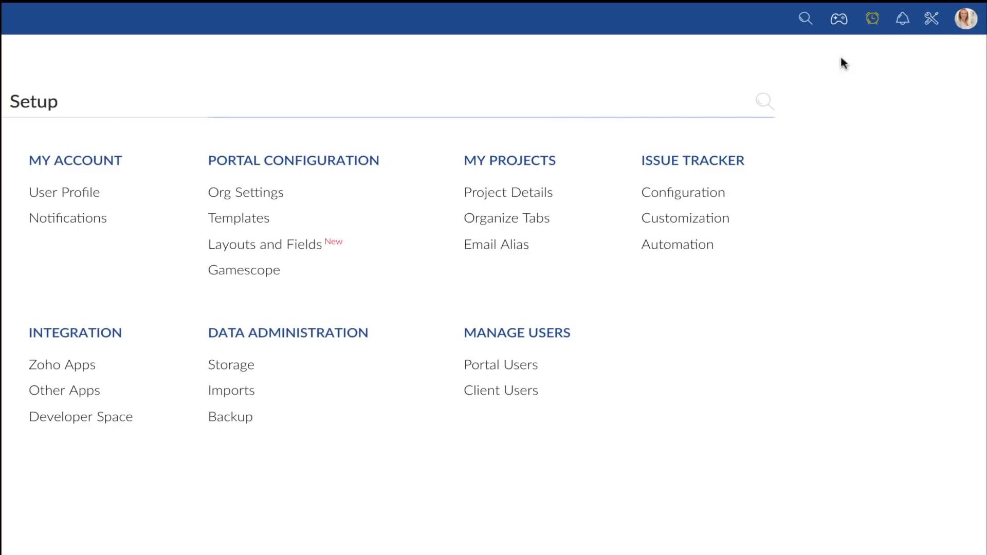
pyautogui.click(308, 262)
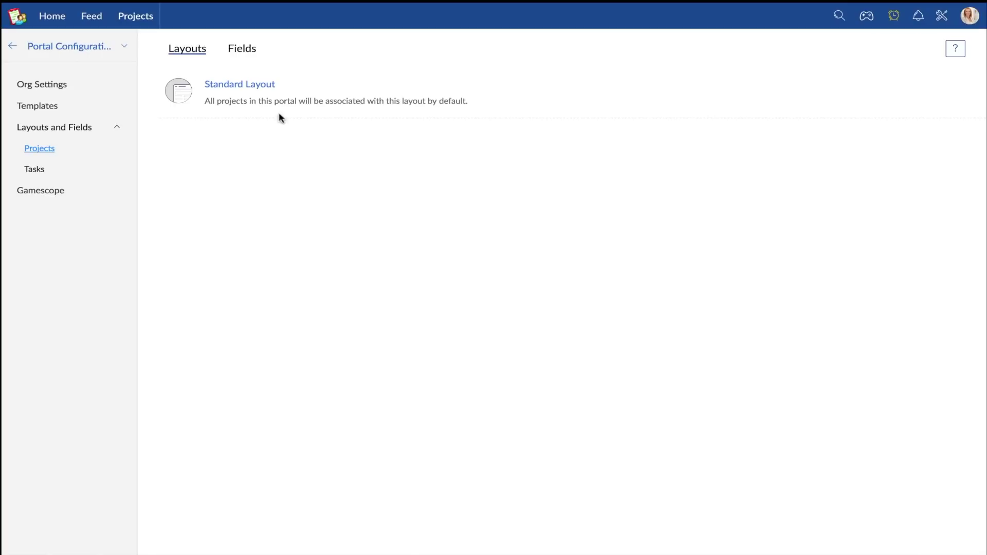
pyautogui.click(262, 89)
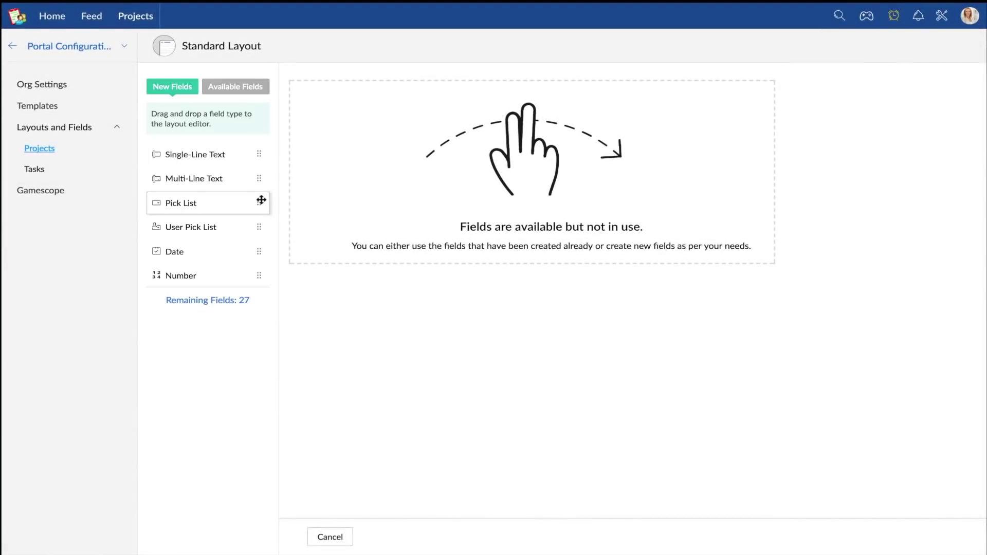
# Add a Category pick list with four values, defaulting to Software development
pyautogui.moveTo(261, 200); pyautogui.dragTo(378, 103)
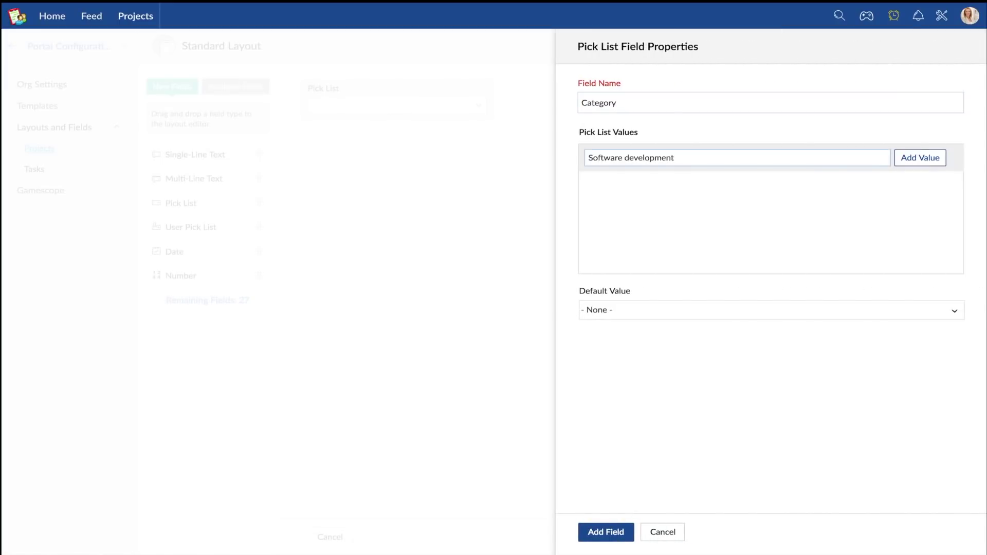
pyautogui.click(928, 311)
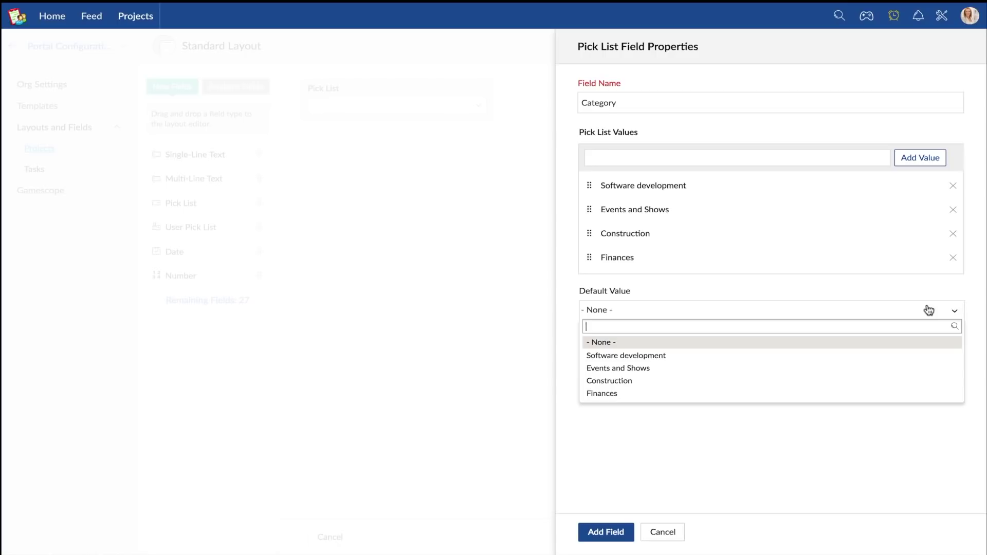
pyautogui.click(927, 356)
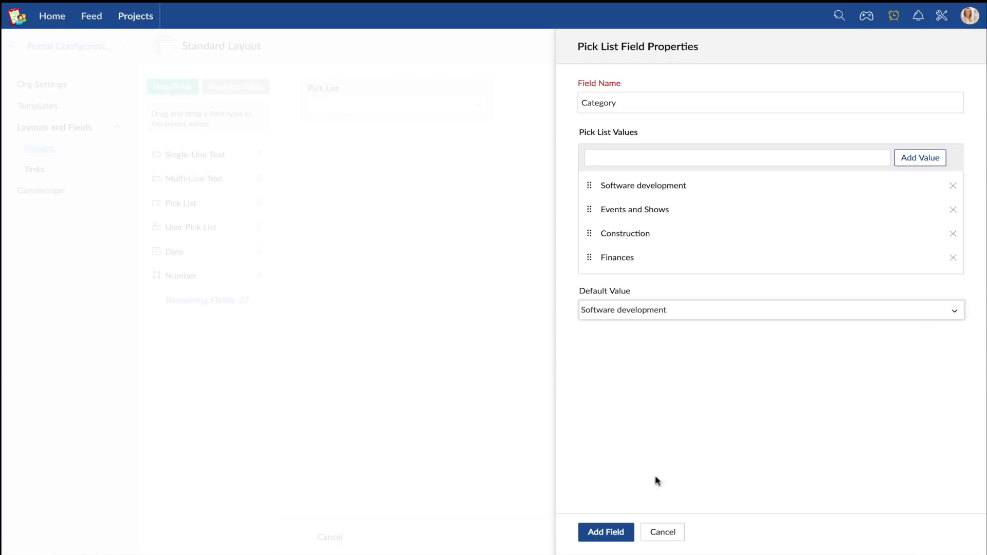
pyautogui.click(606, 532)
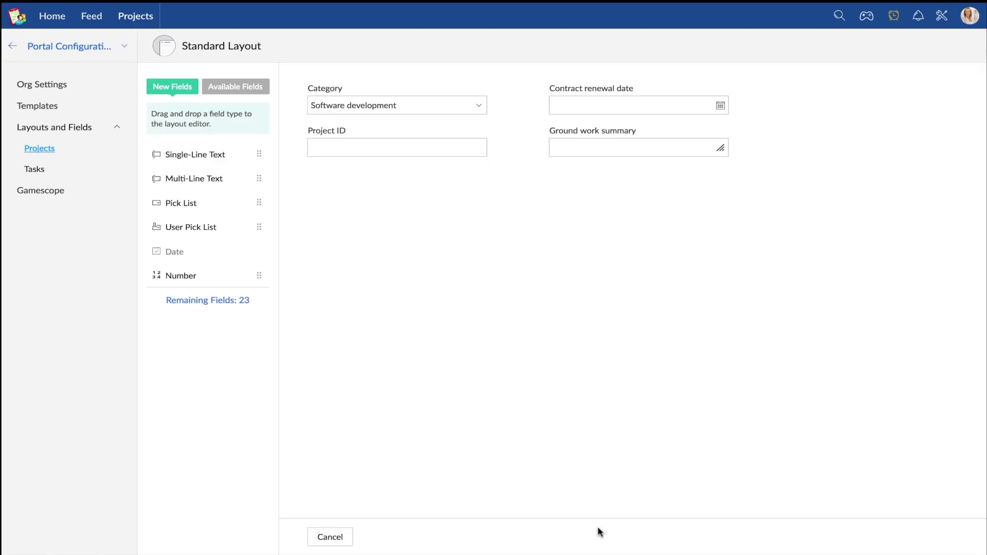
# Remove Ground work summary, then re-add it from Available Fields under Contract renewal date
pyautogui.moveTo(638, 139)
pyautogui.click(724, 133)
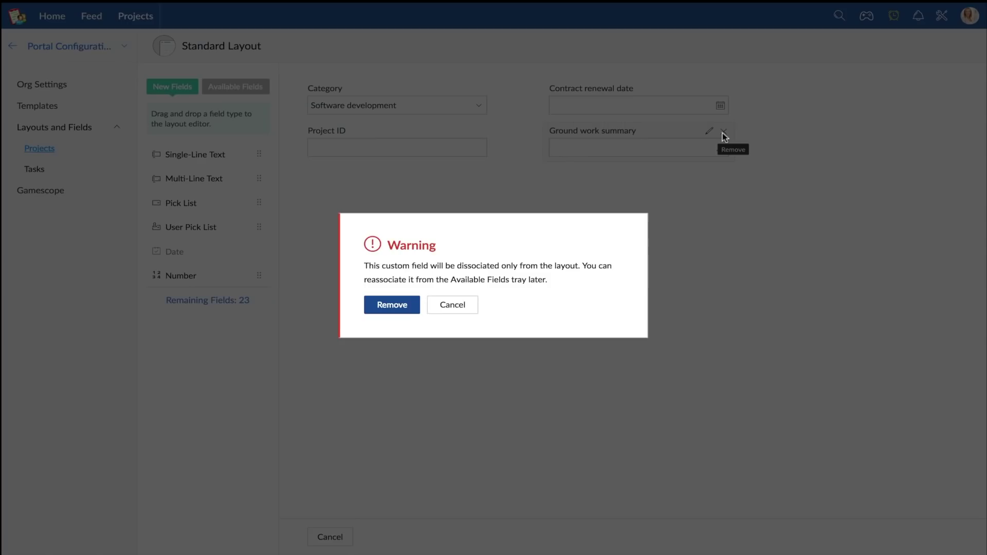
pyautogui.click(390, 306)
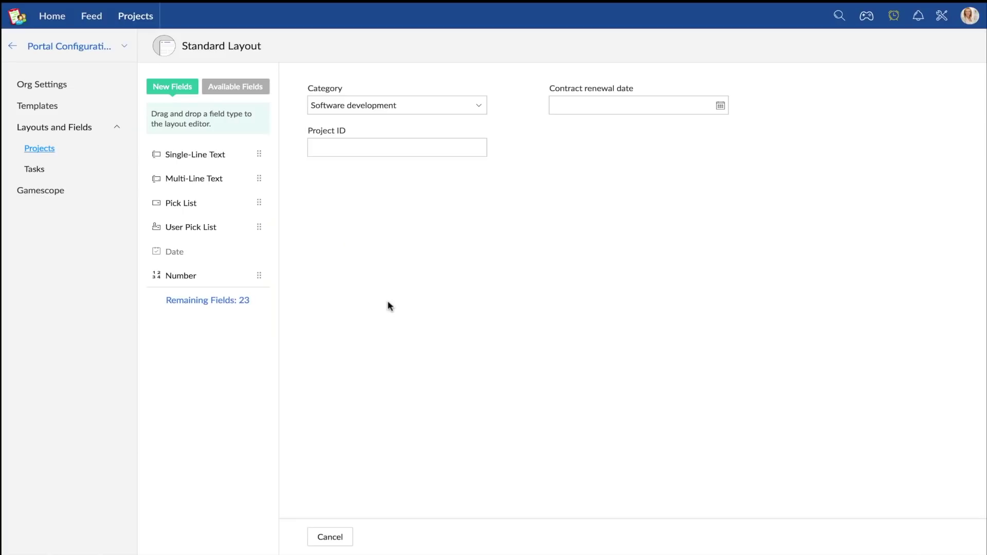
pyautogui.click(252, 90)
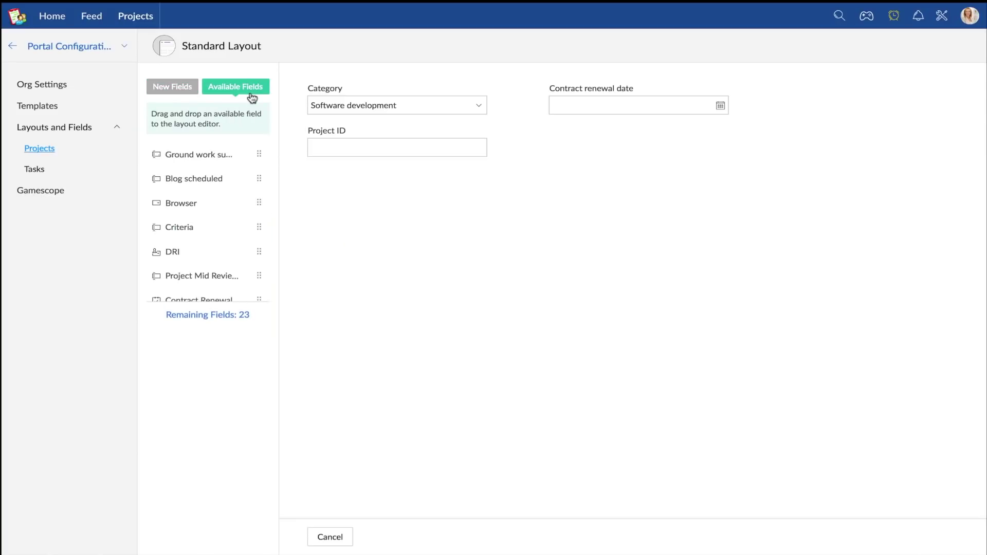
pyautogui.moveTo(198, 154); pyautogui.dragTo(613, 154)
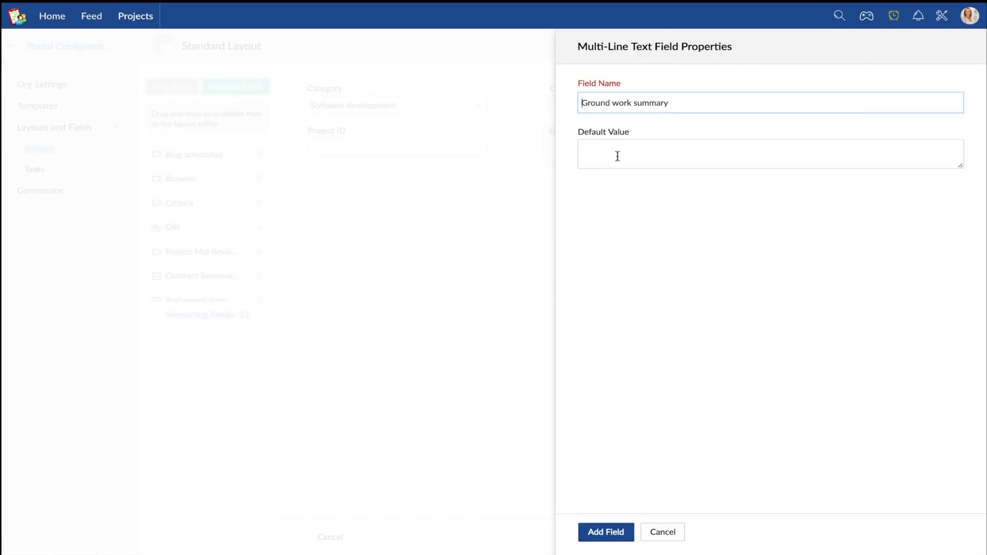
pyautogui.click(605, 532)
# Add Project Mid Review Status at the top and Reviewer Name, then return to the projects list
pyautogui.moveTo(256, 252); pyautogui.dragTo(386, 228)
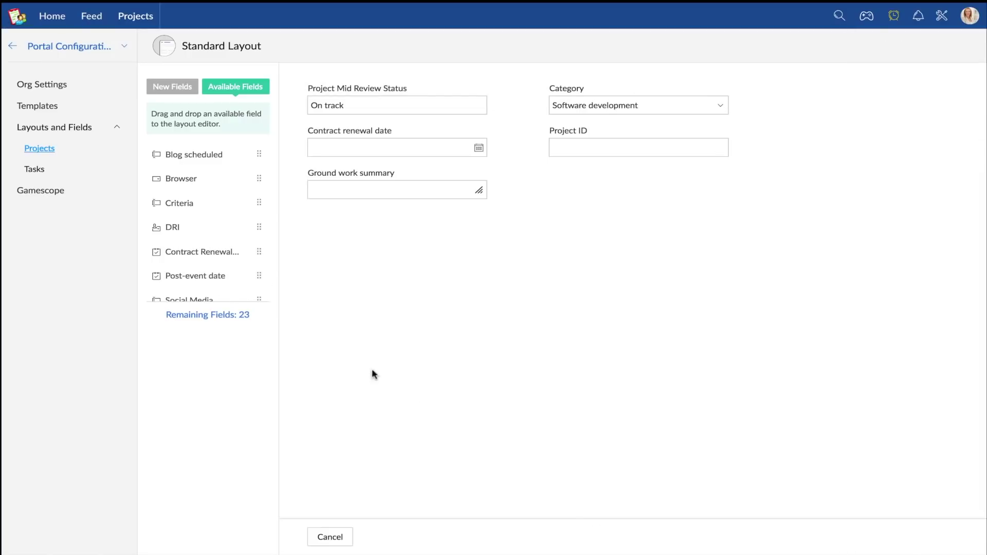
pyautogui.scroll(-3, 216, 254)
pyautogui.moveTo(201, 234); pyautogui.dragTo(511, 211)
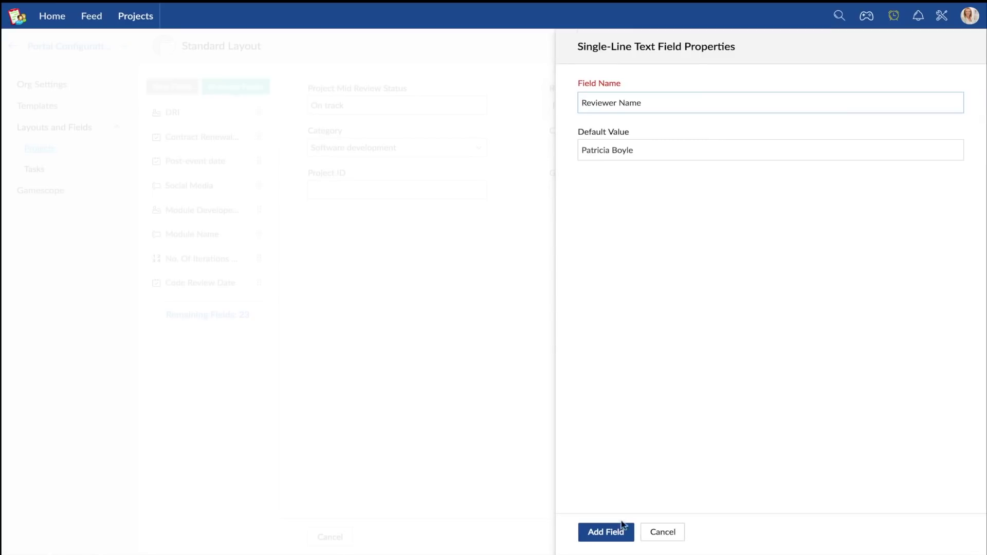
pyautogui.click(605, 532)
pyautogui.click(136, 16)
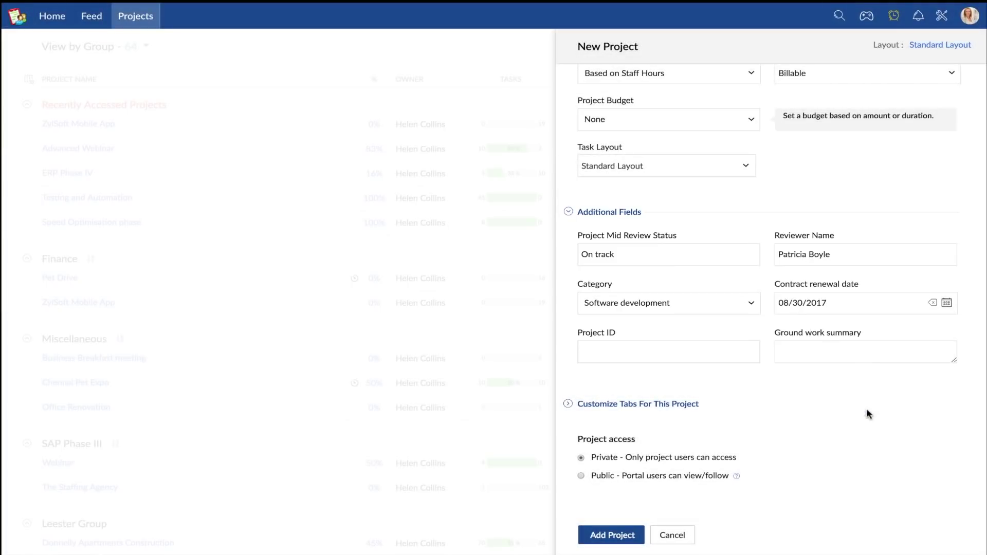
# Enter Project ID 6507 with renewal date 08/30/2017 and add the project
pyautogui.click(724, 352)
pyautogui.write('6507')
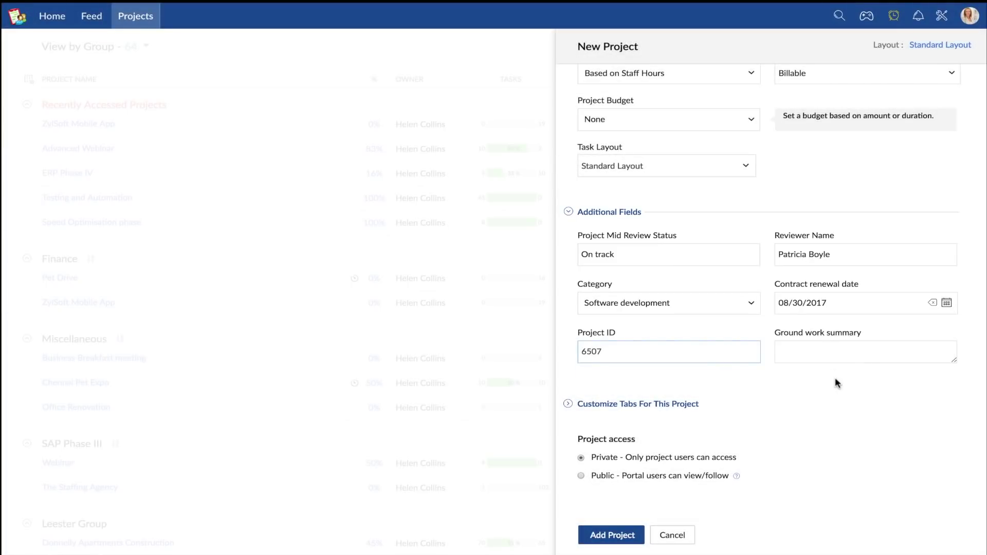
pyautogui.click(612, 536)
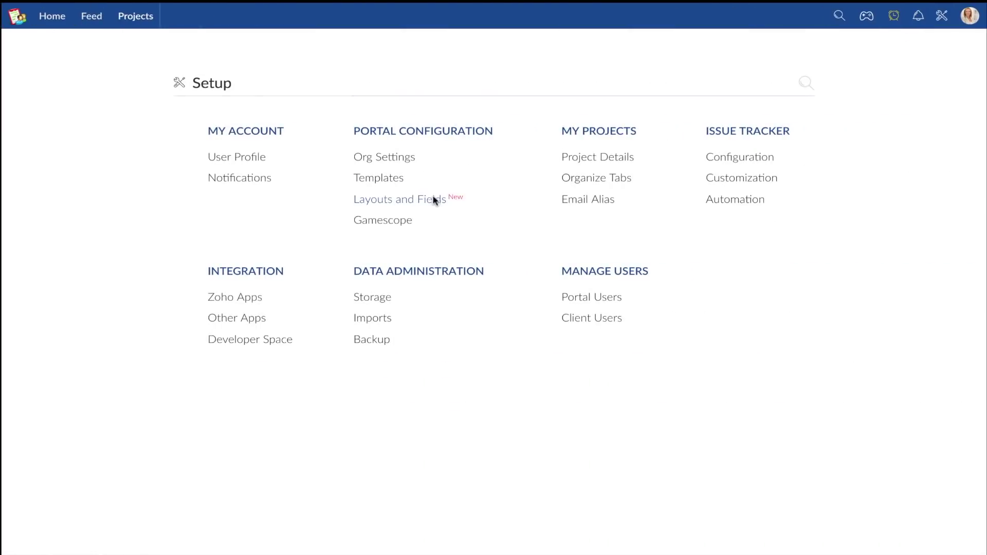
pyautogui.click(434, 199)
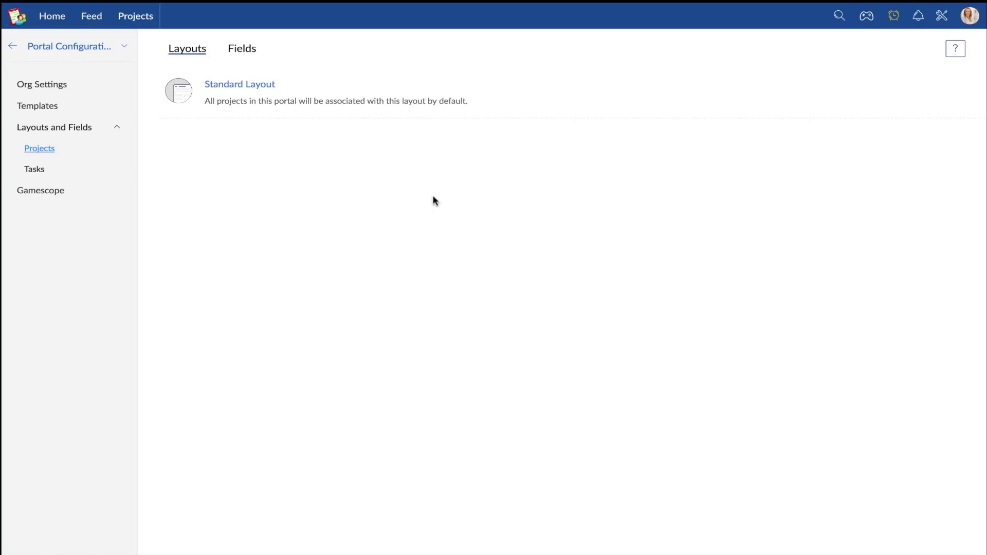
# Review the Standard task layout and its associated projects list
pyautogui.click(37, 170)
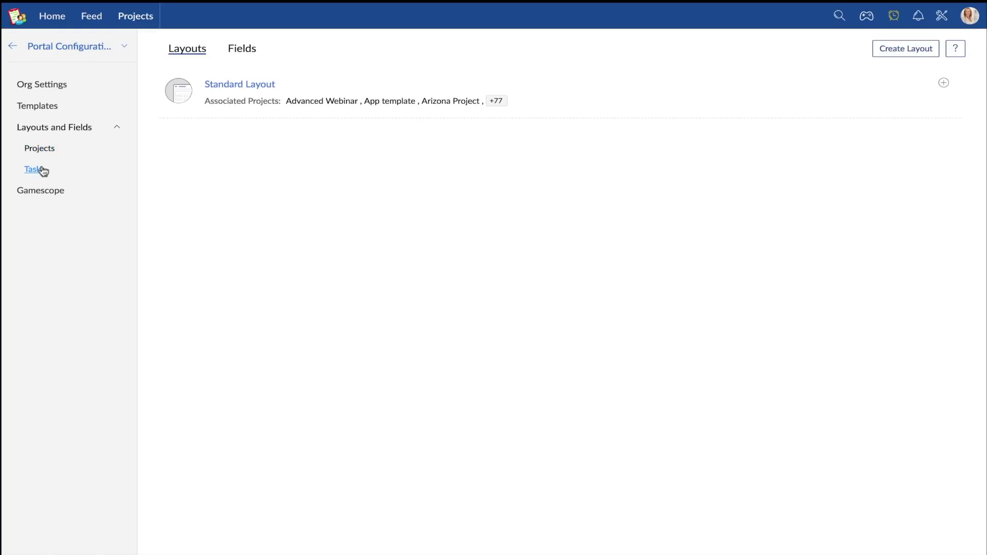
pyautogui.click(250, 90)
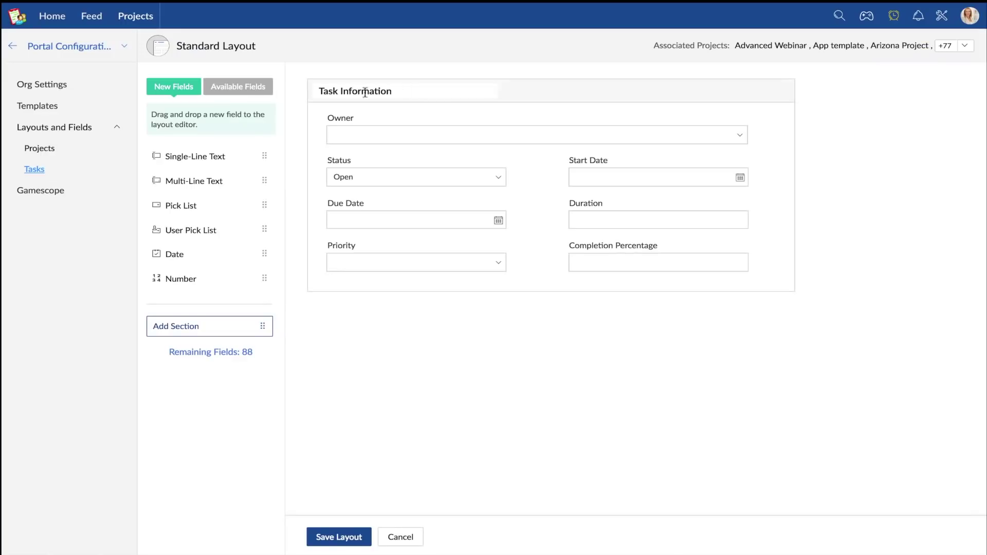
pyautogui.click(963, 49)
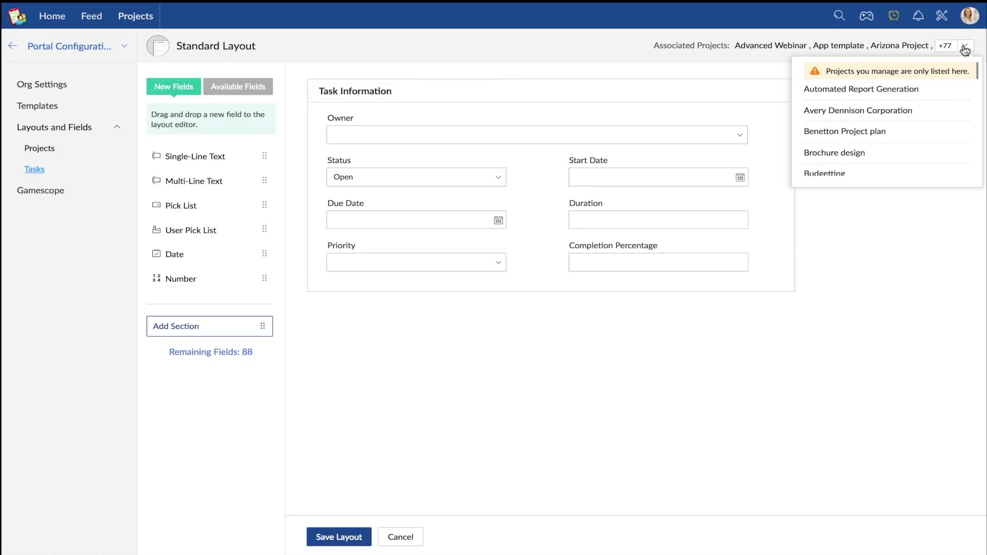
pyautogui.scroll(-3, 948, 108)
pyautogui.scroll(-3, 948, 108)
pyautogui.scroll(-3, 948, 109)
pyautogui.scroll(-3, 948, 108)
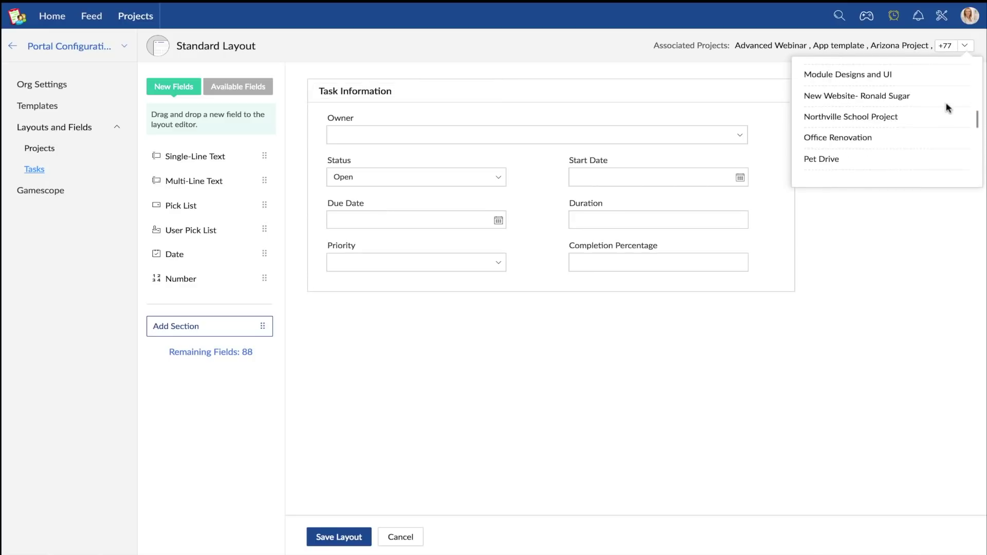
pyautogui.scroll(-3, 948, 109)
pyautogui.click(968, 49)
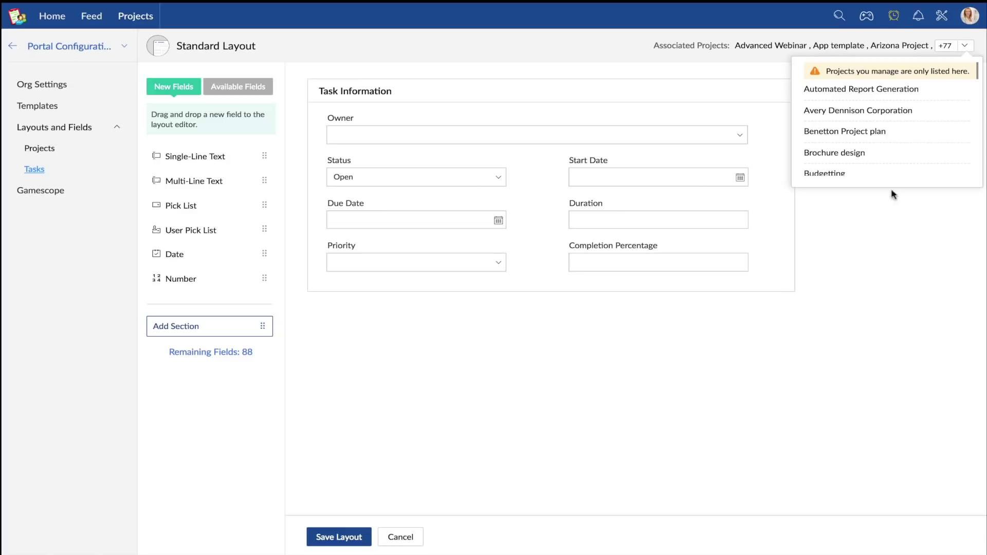
pyautogui.click(864, 221)
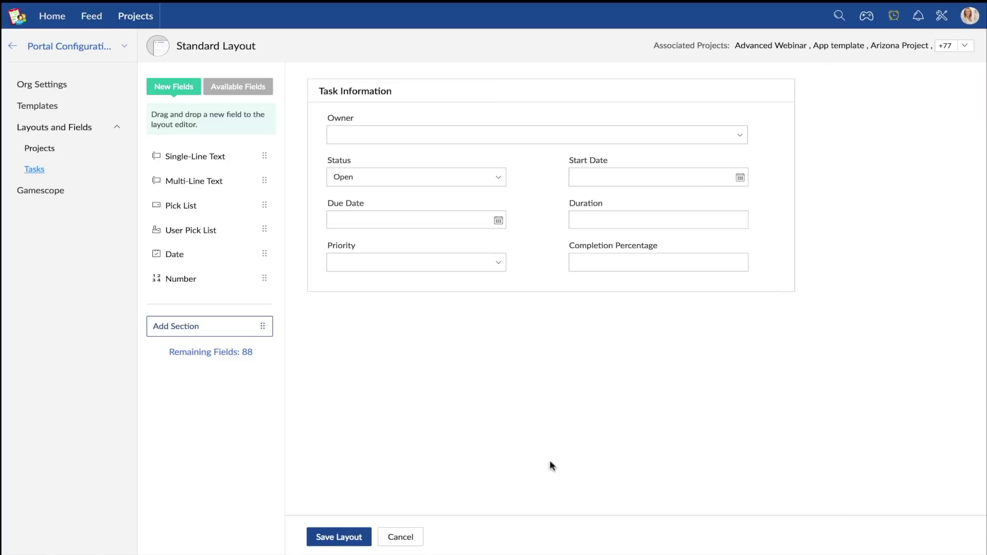
# Cancel out of the editor and start creating a new task layout cloned from Standard
pyautogui.click(404, 540)
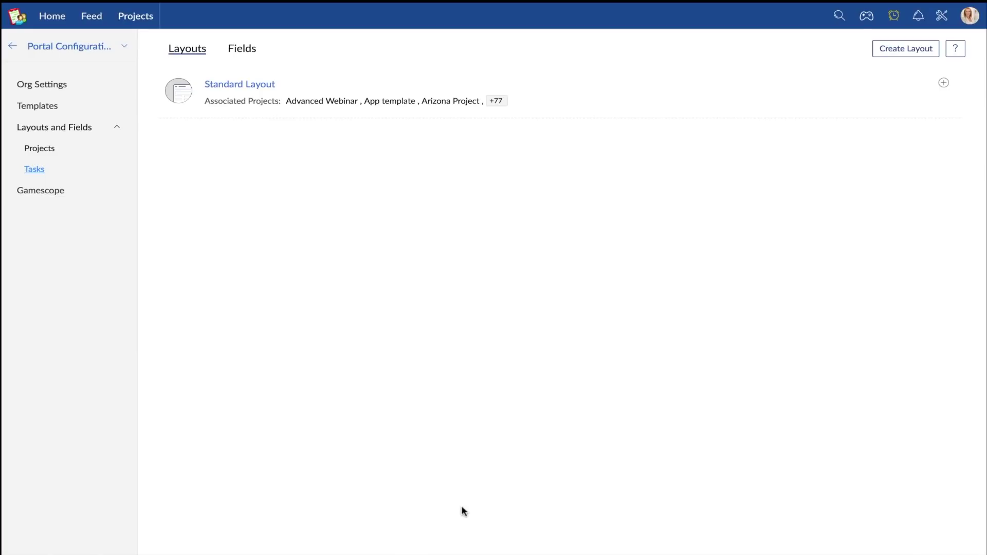
pyautogui.click(906, 48)
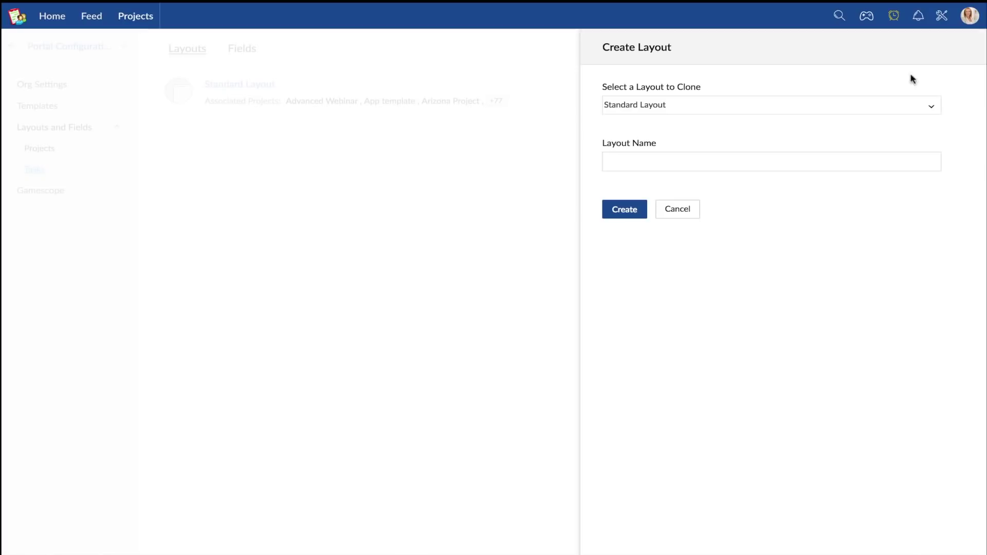
# Create the cloned task layout named Software Development
pyautogui.click(908, 166)
pyautogui.write('Software Development Layout')
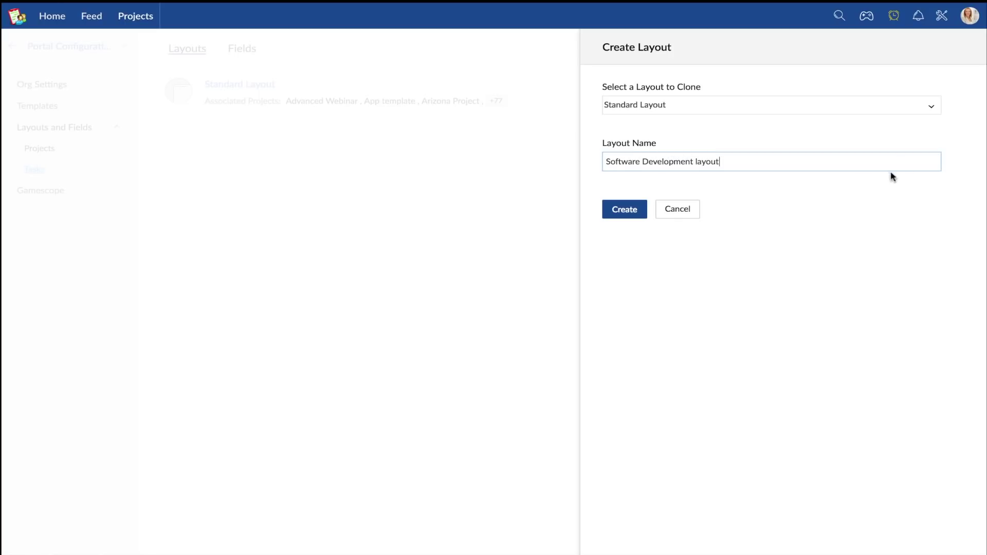
pyautogui.click(625, 209)
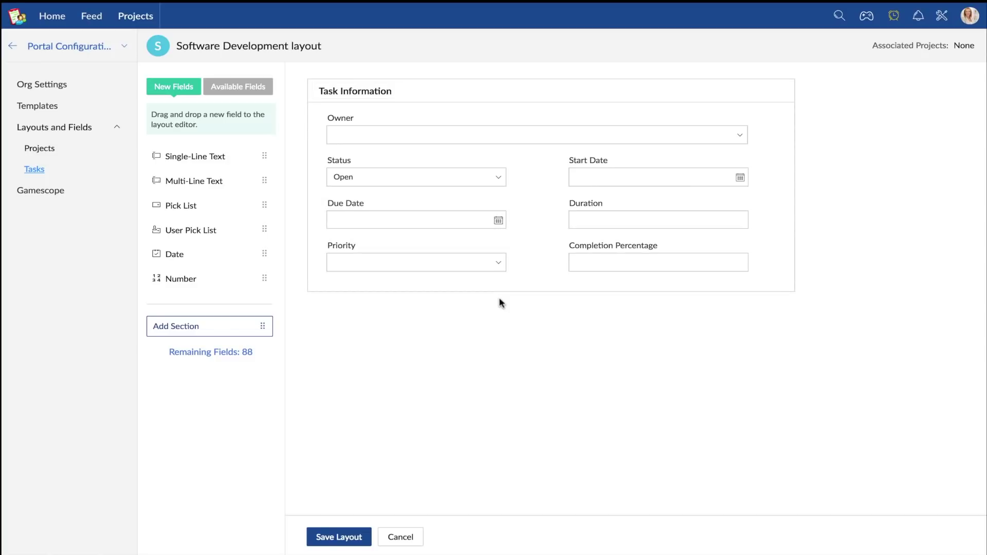
# Add a Specifications section below Task Information and drop a pick list field into it
pyautogui.moveTo(262, 325); pyautogui.dragTo(374, 339)
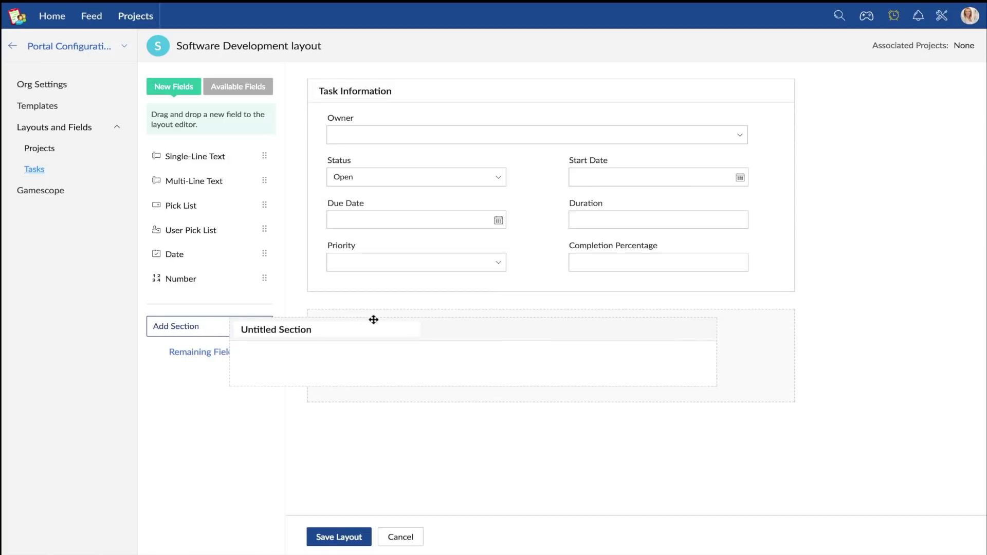
pyautogui.moveTo(390, 322); pyautogui.dragTo(330, 323)
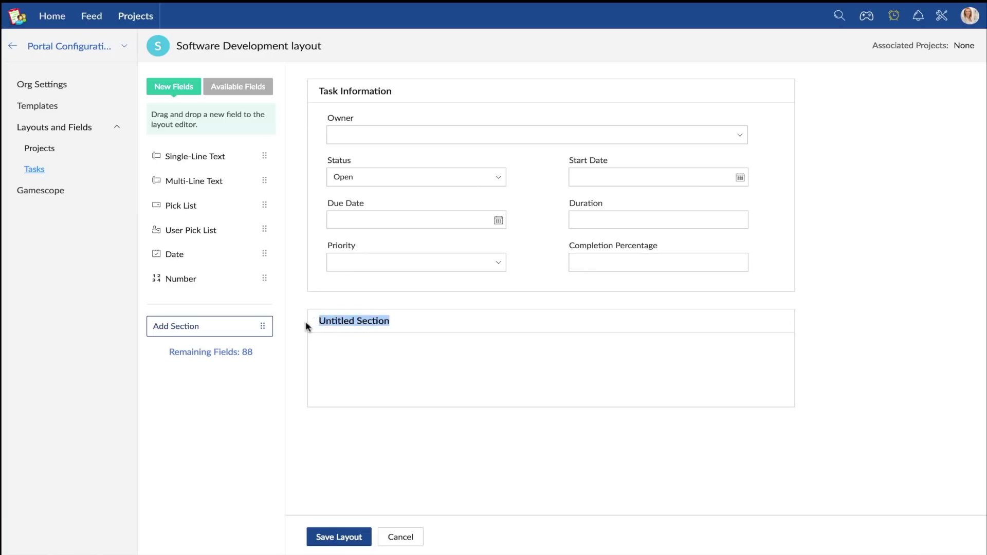
pyautogui.write('Specifications')
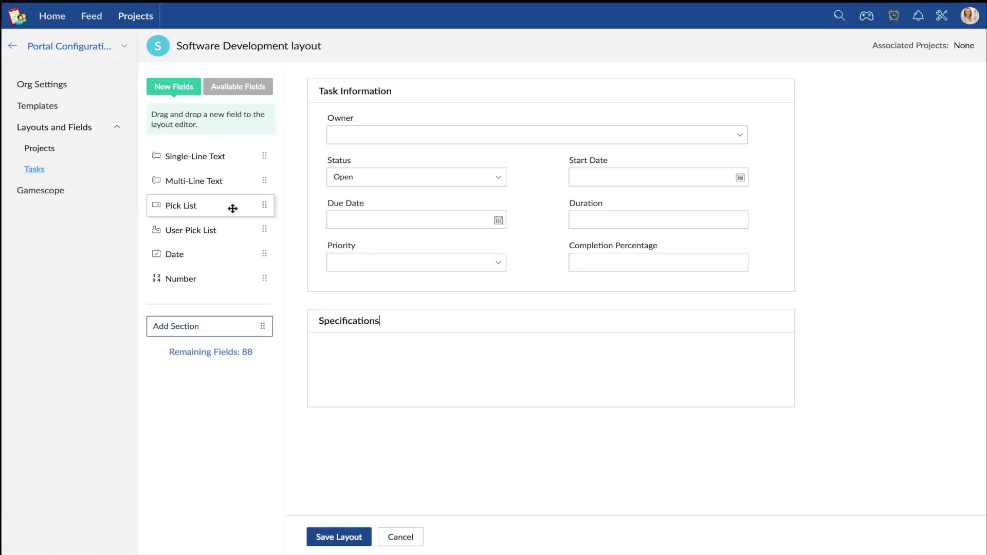
pyautogui.moveTo(232, 207); pyautogui.dragTo(357, 360)
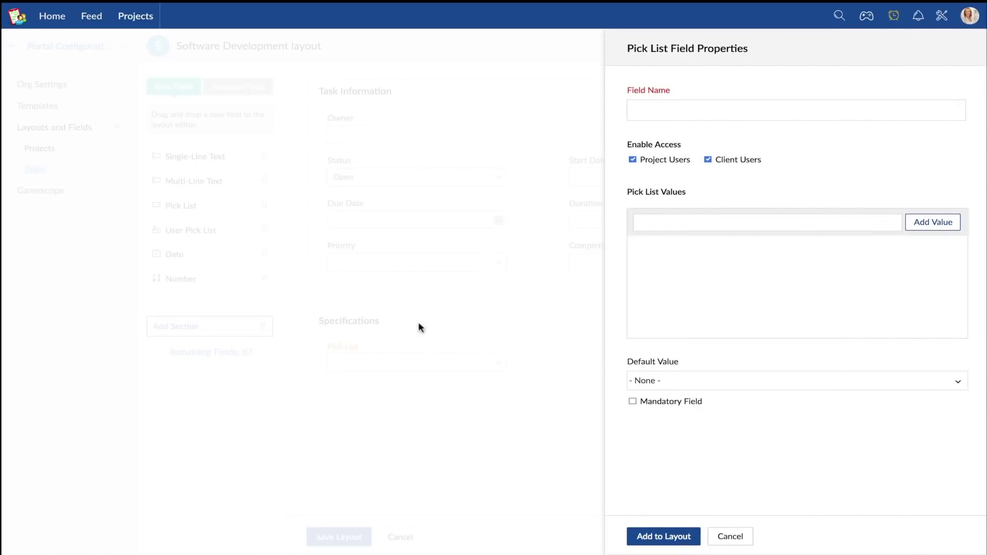
# Define the Platforms supported pick list with Windows, Linux, MacOS, defaulting to Windows
pyautogui.click(652, 111)
pyautogui.write('Platforms supported')
pyautogui.click(767, 222)
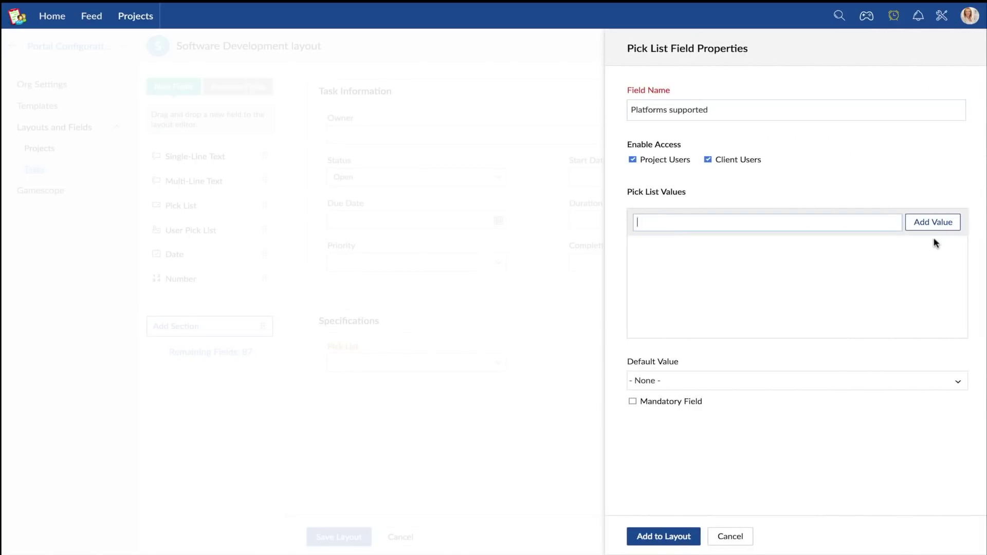
pyautogui.write('Windows')
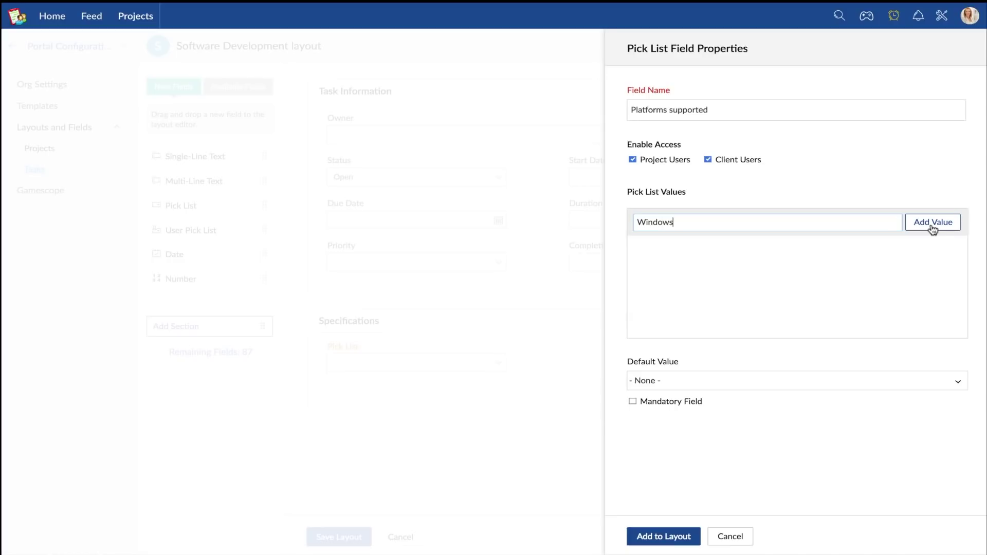
pyautogui.click(934, 224)
pyautogui.click(934, 223)
pyautogui.write('MacOS')
pyautogui.click(933, 222)
pyautogui.click(796, 380)
pyautogui.click(694, 423)
pyautogui.click(664, 536)
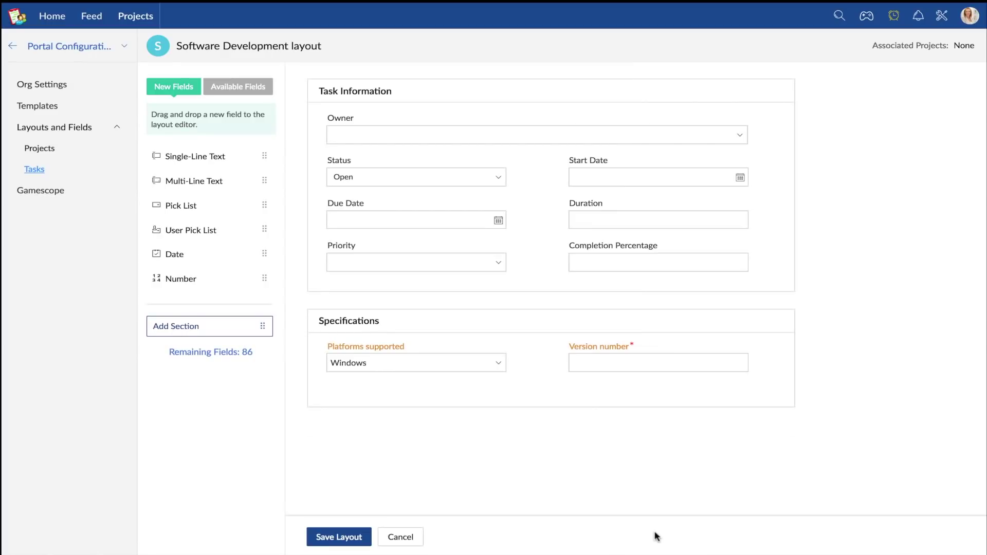
# Save the Software Development layout and view the list of all task fields
pyautogui.click(338, 537)
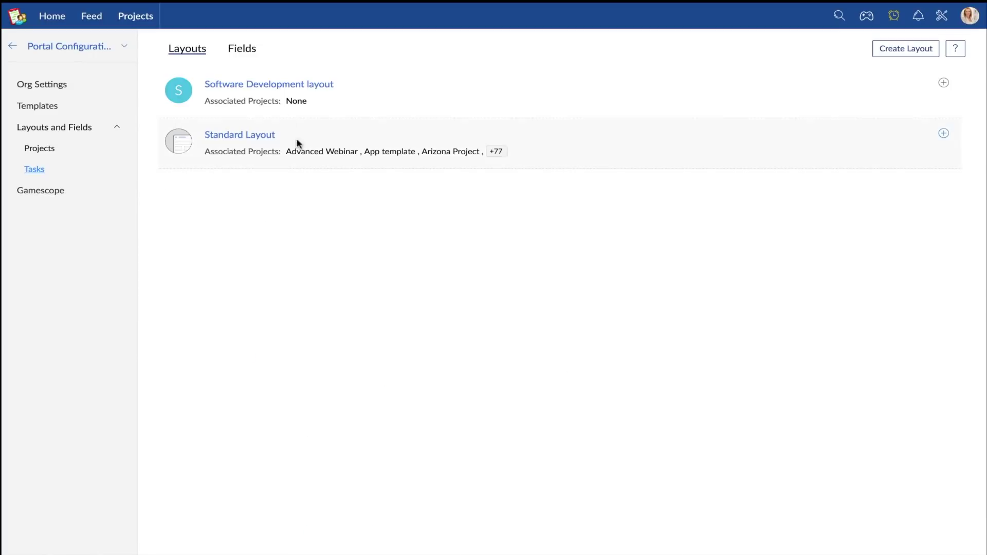
pyautogui.click(245, 50)
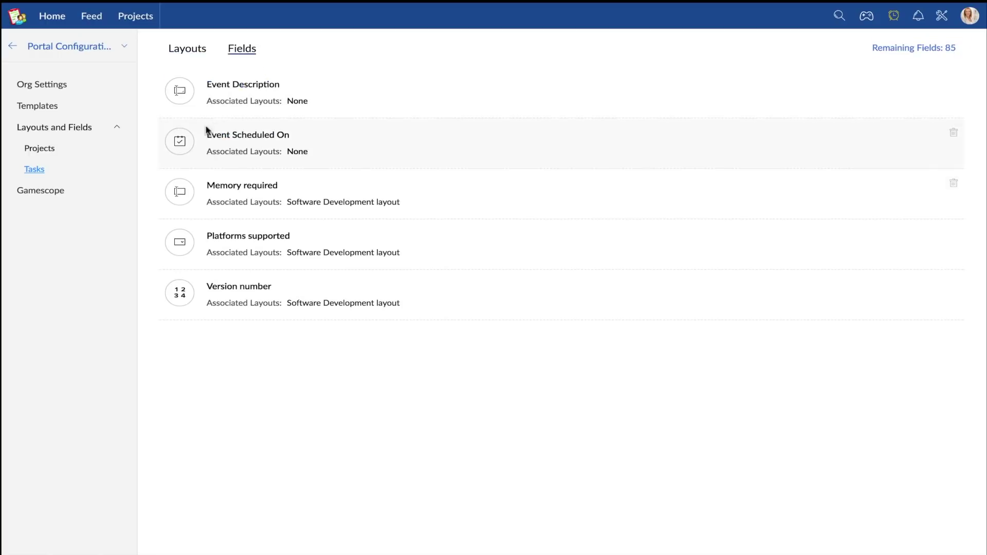
# Return to the Layouts list and reopen the Software Development layout editor
pyautogui.click(194, 47)
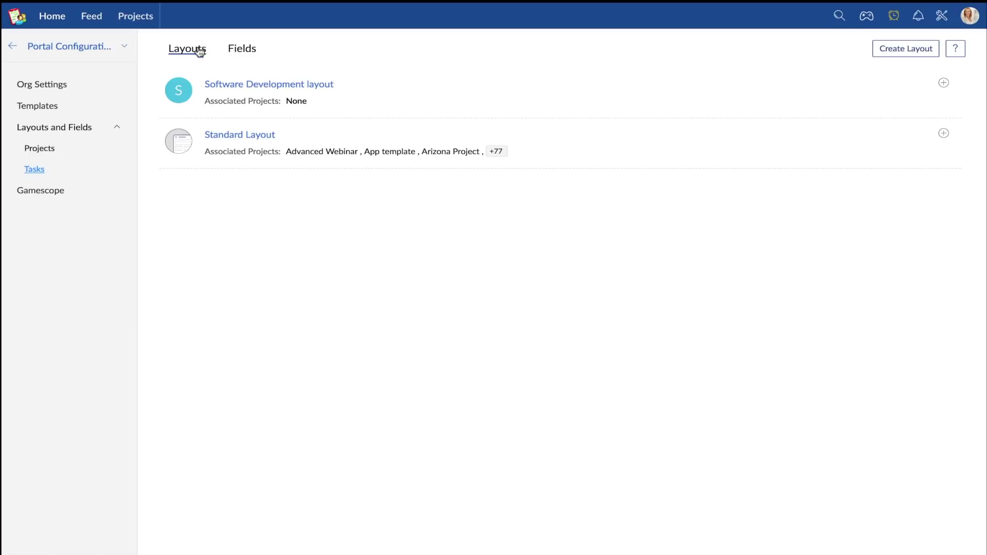
pyautogui.click(233, 86)
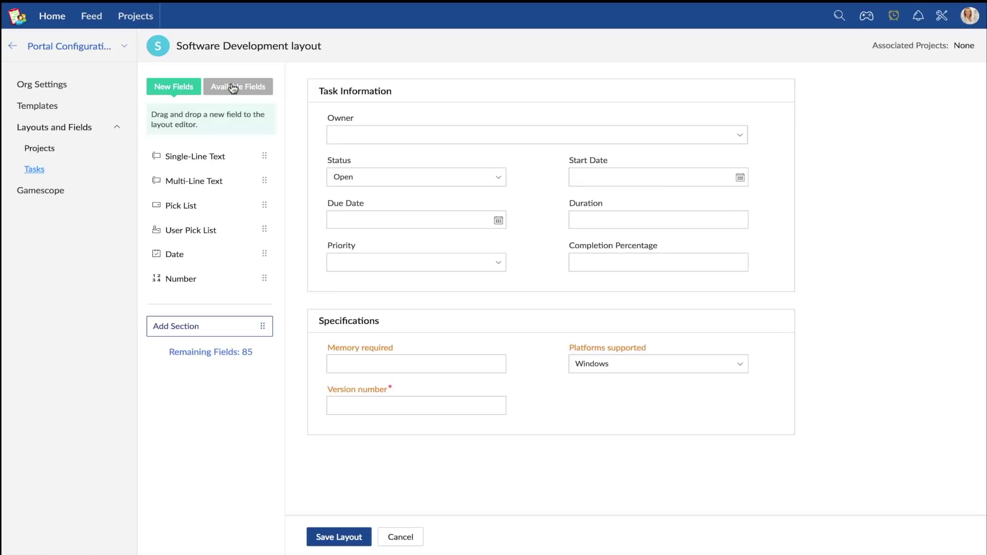
pyautogui.moveTo(414, 170)
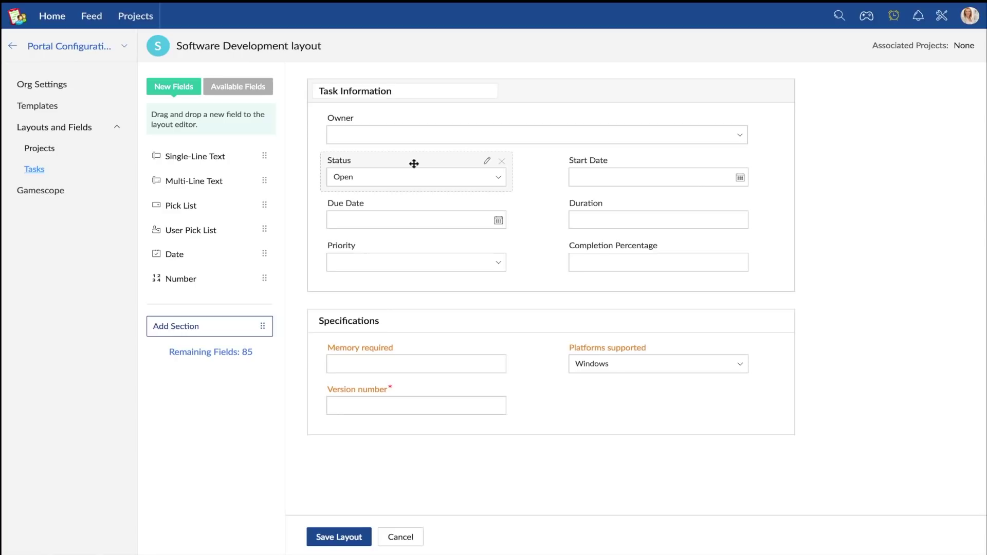
# Add statuses In Development, Level 1 Testing, Level 2 Testing and Issue Fix (closed), and apply
pyautogui.click(488, 165)
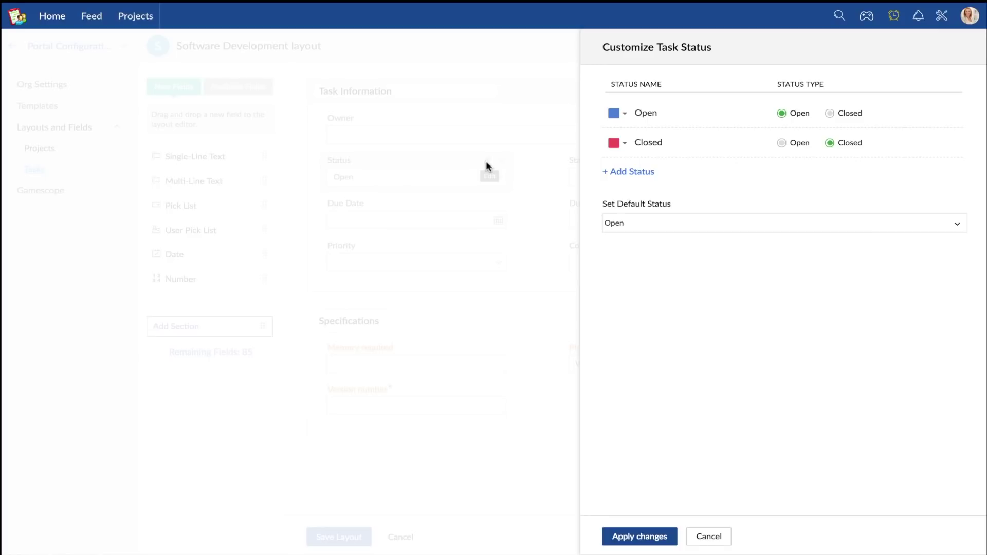
pyautogui.click(616, 173)
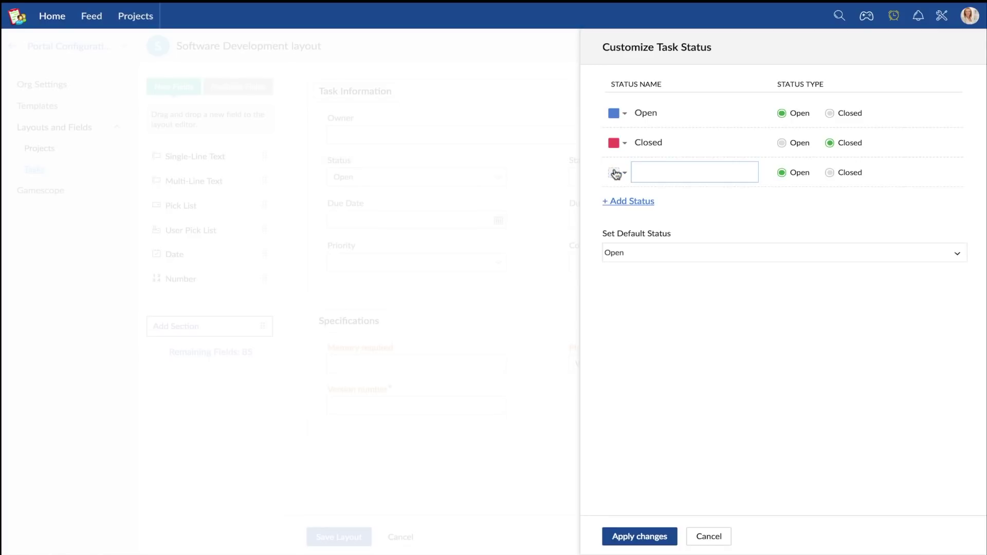
pyautogui.write('In Development')
pyautogui.click(628, 200)
pyautogui.write('Level 1 Testing')
pyautogui.click(628, 231)
pyautogui.write('Level 2 Testing')
pyautogui.click(629, 259)
pyautogui.write('Issue Fix')
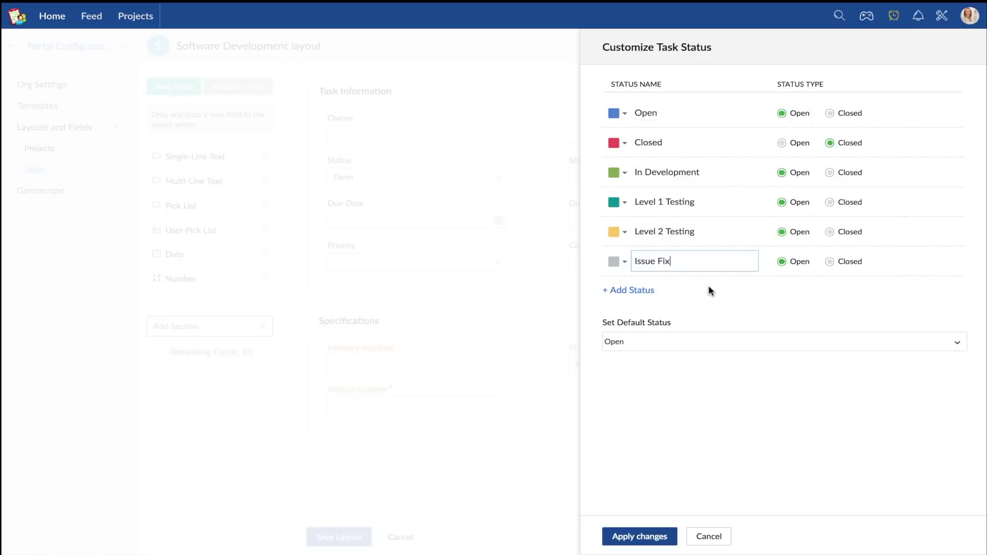
pyautogui.click(830, 261)
pyautogui.click(639, 536)
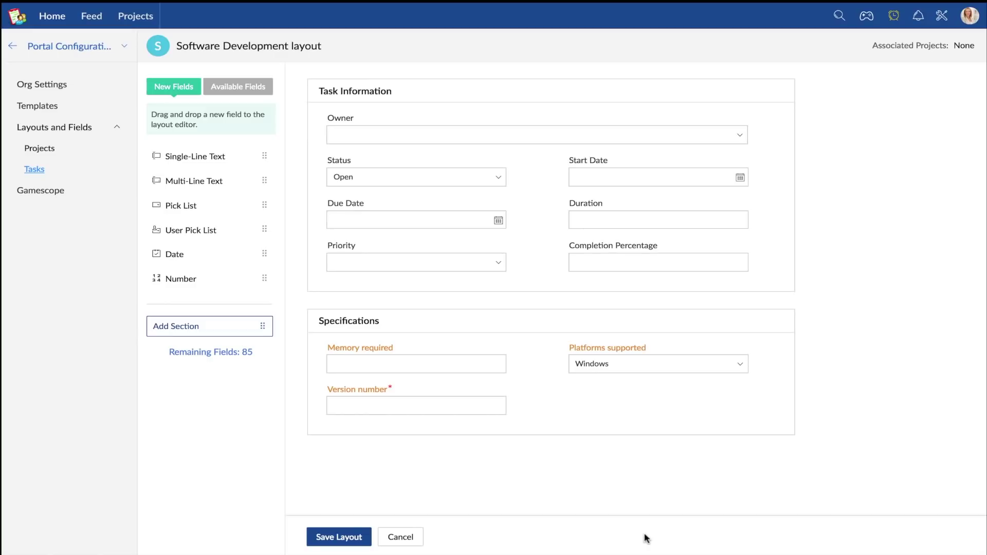
# Save the layout and associate Zylker Employee Portal and ZylSoft Mobile App with it
pyautogui.click(339, 537)
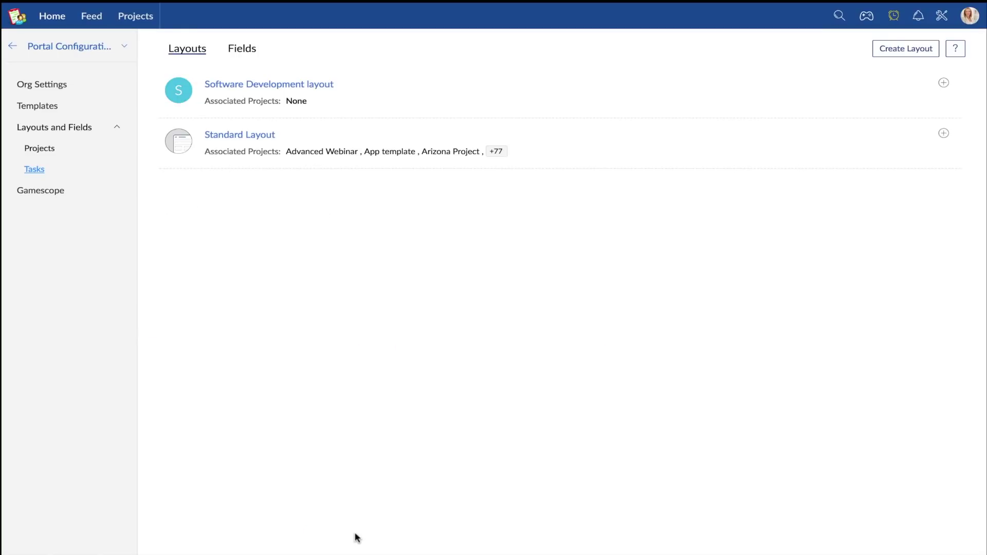
pyautogui.click(942, 83)
pyautogui.click(938, 108)
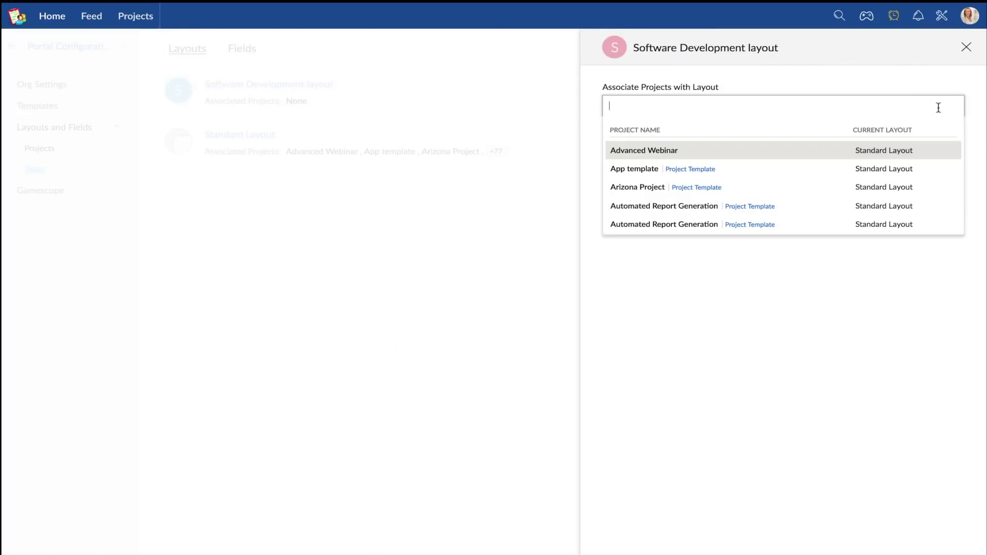
pyautogui.write('zyl')
pyautogui.click(674, 169)
pyautogui.write('zyl')
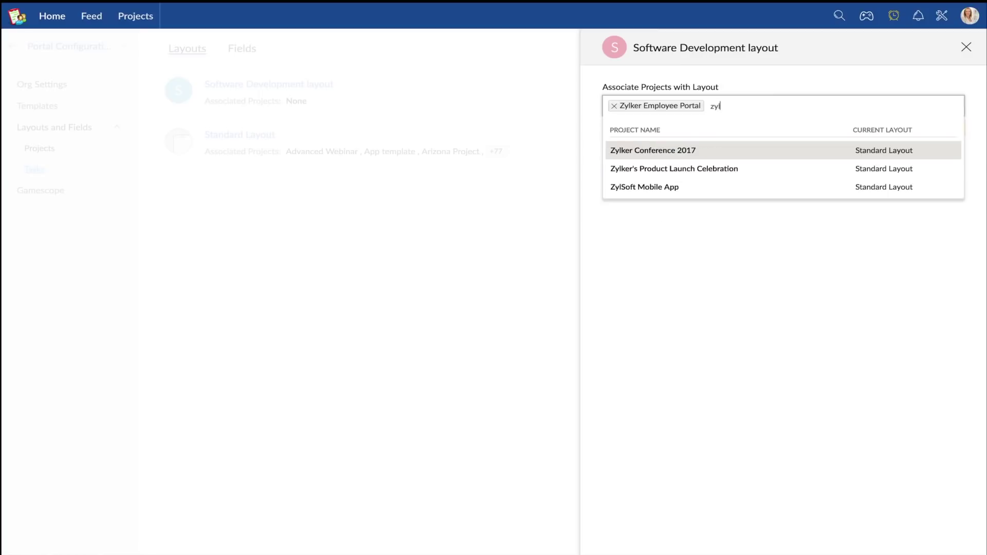
pyautogui.click(644, 187)
pyautogui.click(626, 160)
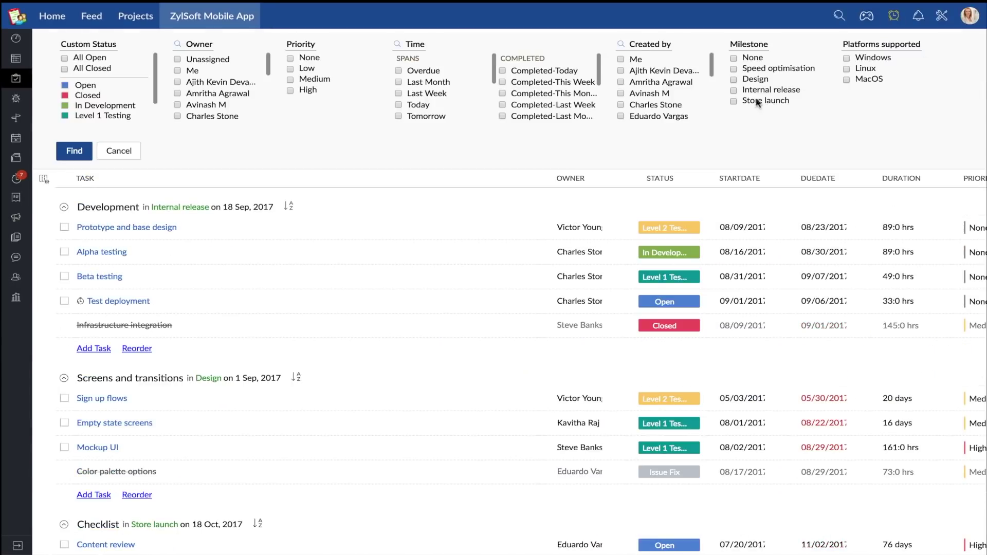
# Filter tasks to In Development, clear the filter, then switch to the Kanban board view
pyautogui.click(65, 105)
pyautogui.click(74, 151)
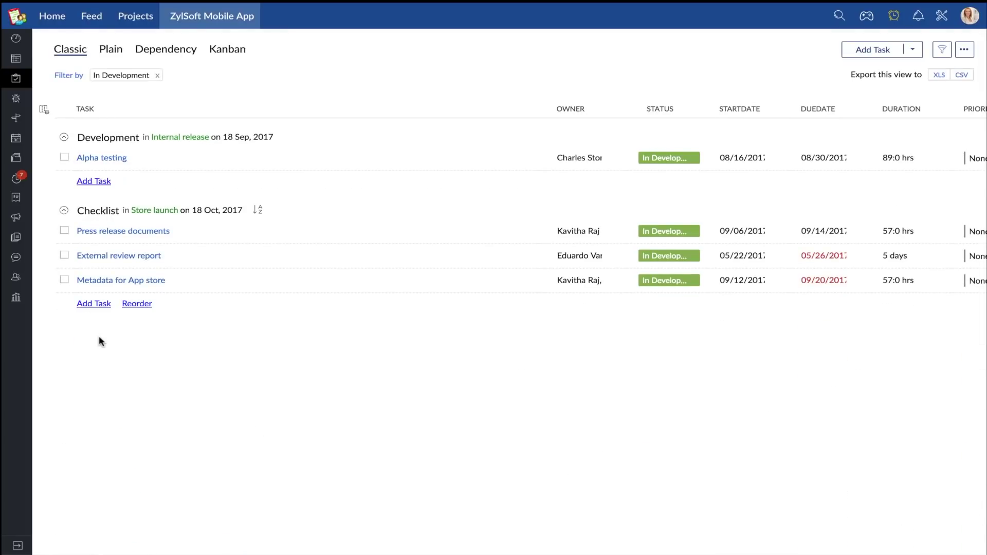
pyautogui.click(156, 75)
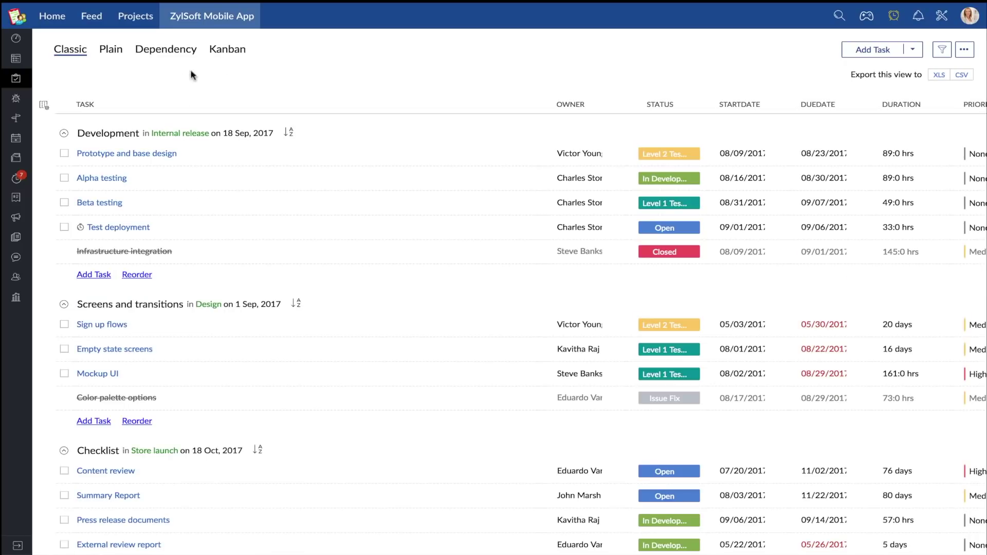
pyautogui.click(227, 48)
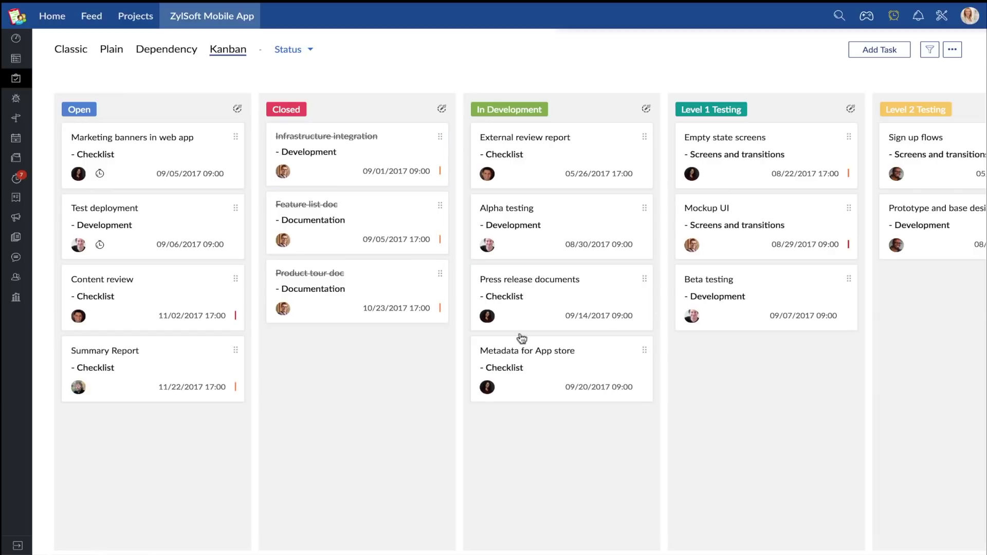
# Move Metadata for App store to Closed, then go to the portal Setup page
pyautogui.moveTo(554, 373); pyautogui.dragTo(373, 369)
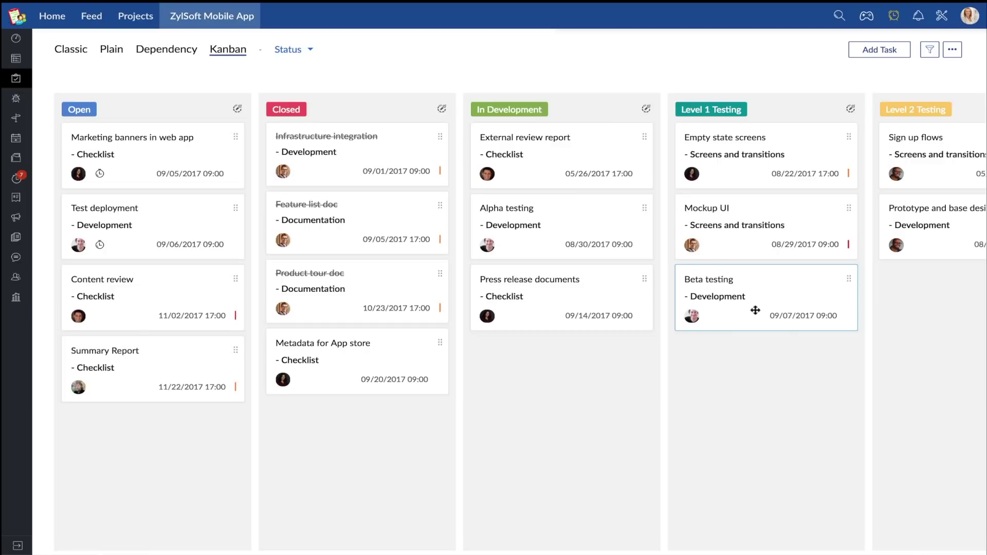
pyautogui.moveTo(755, 311); pyautogui.dragTo(840, 307)
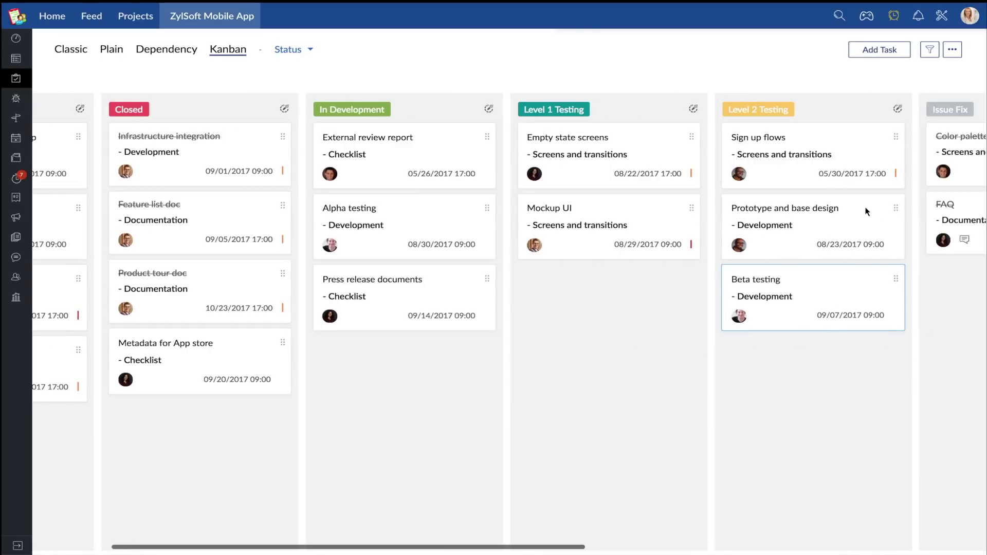
pyautogui.click(942, 16)
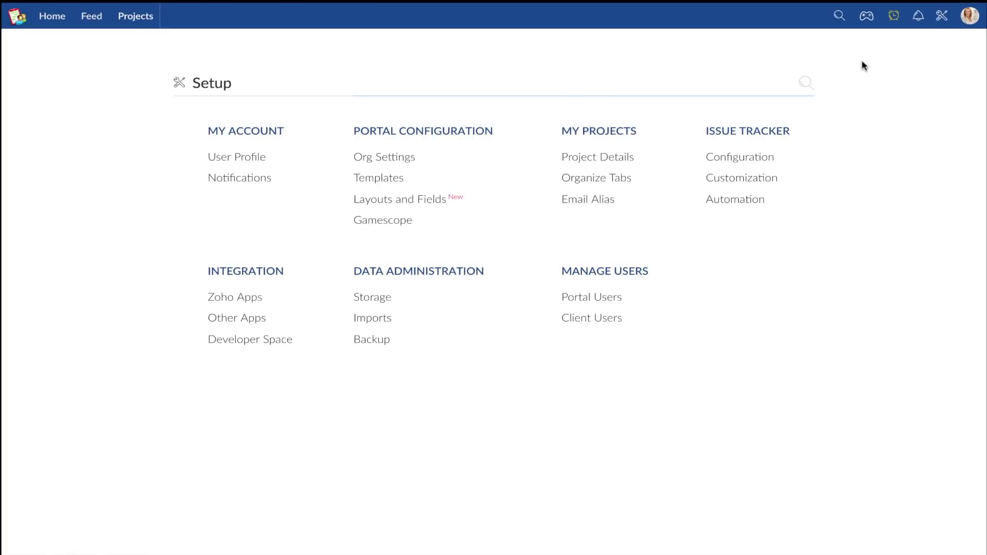
# Upload zylker.jpeg as the new portal logo in Org Settings
pyautogui.click(414, 160)
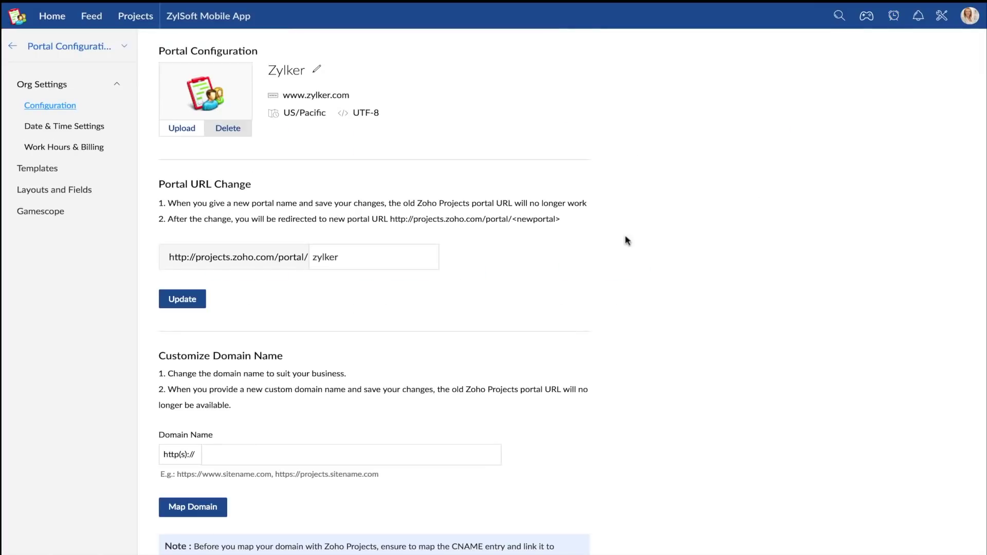
pyautogui.click(186, 130)
pyautogui.click(409, 196)
pyautogui.click(432, 133)
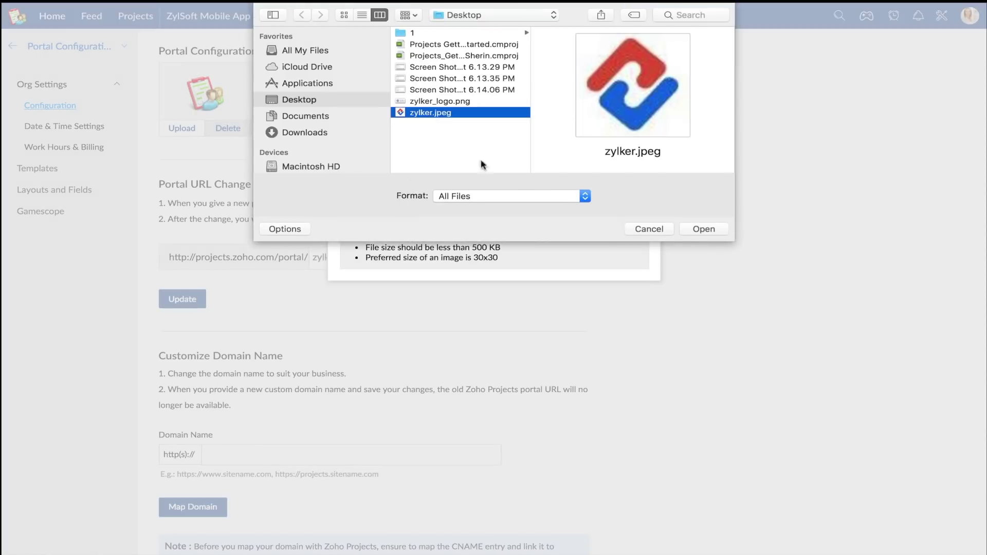
pyautogui.doubleClick(431, 134)
pyautogui.click(528, 195)
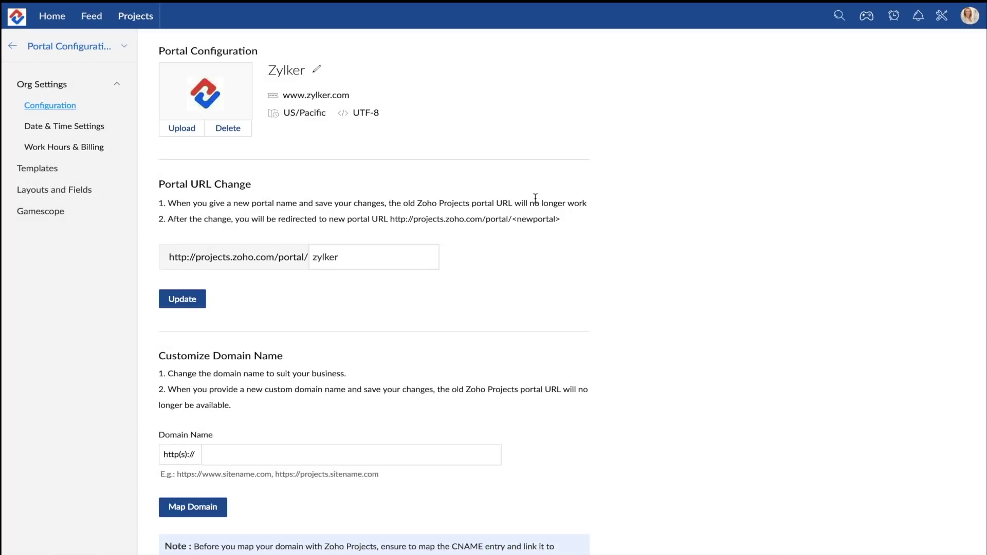
# Map projects.zylker.com as the custom domain and confirm the mapping
pyautogui.click(352, 455)
pyautogui.write('projects.zylker.com')
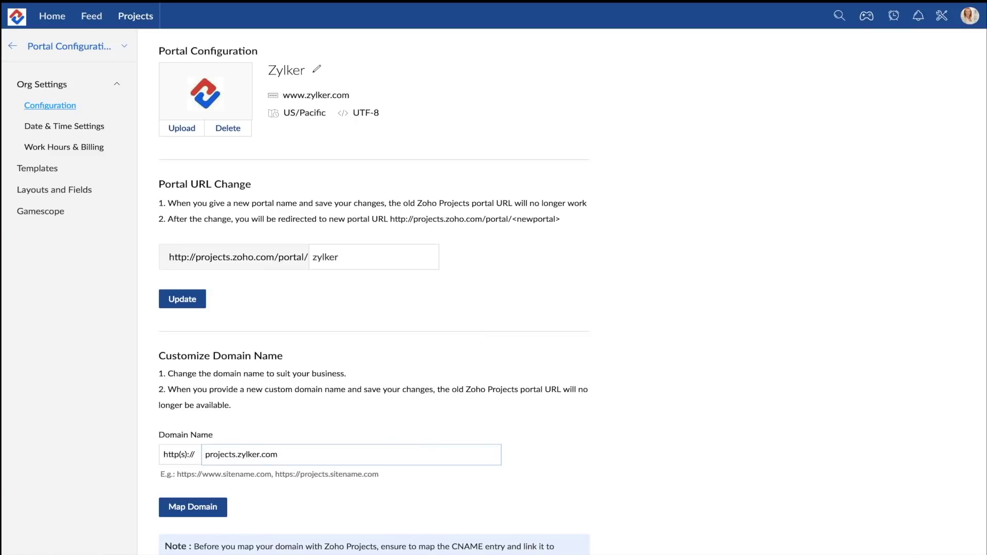
pyautogui.click(194, 507)
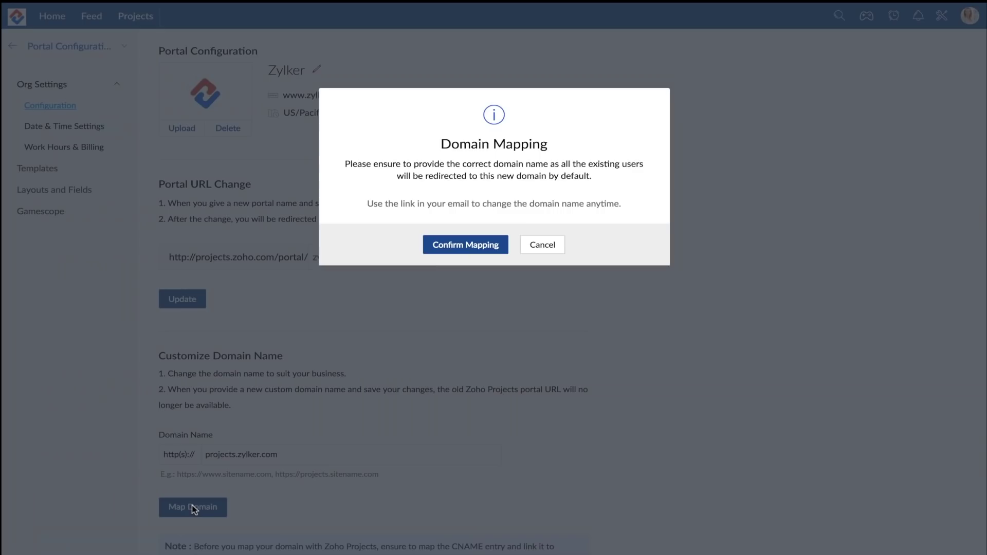
pyautogui.click(465, 245)
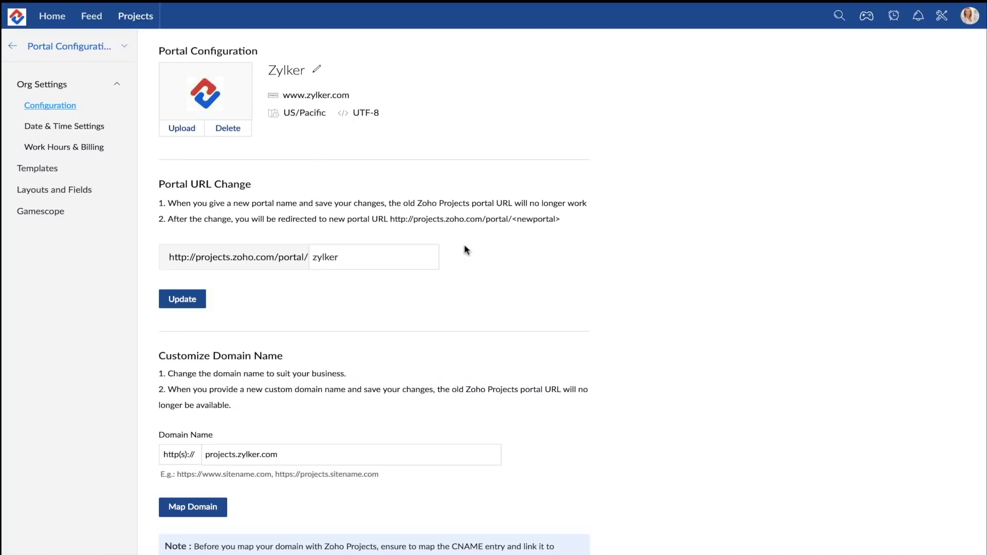